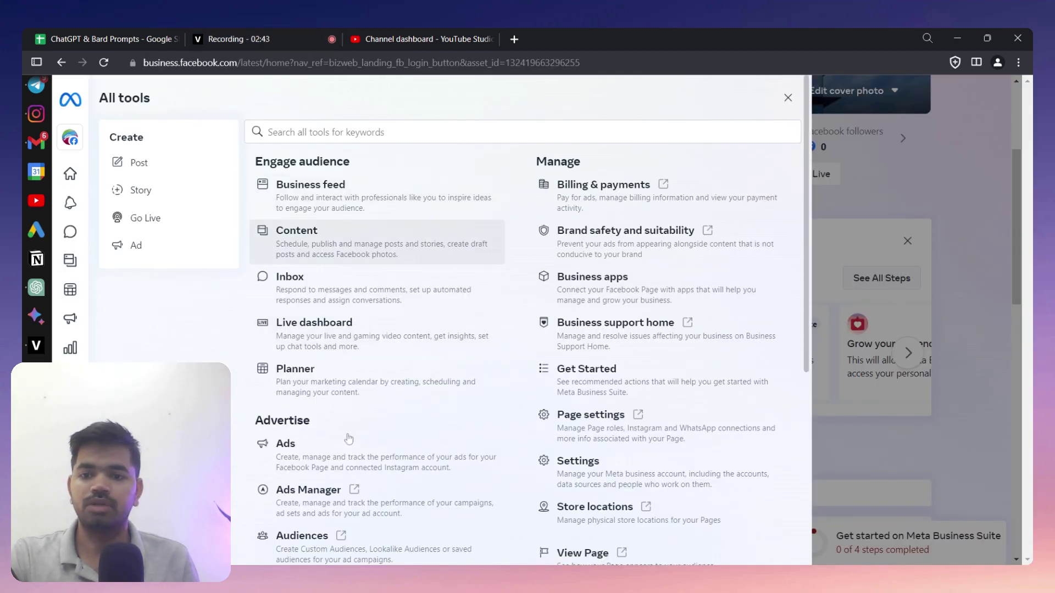
- Open Ads Manager, view the Godrej-City-01 campaign row, and begin creating a new campaign
click(349, 498)
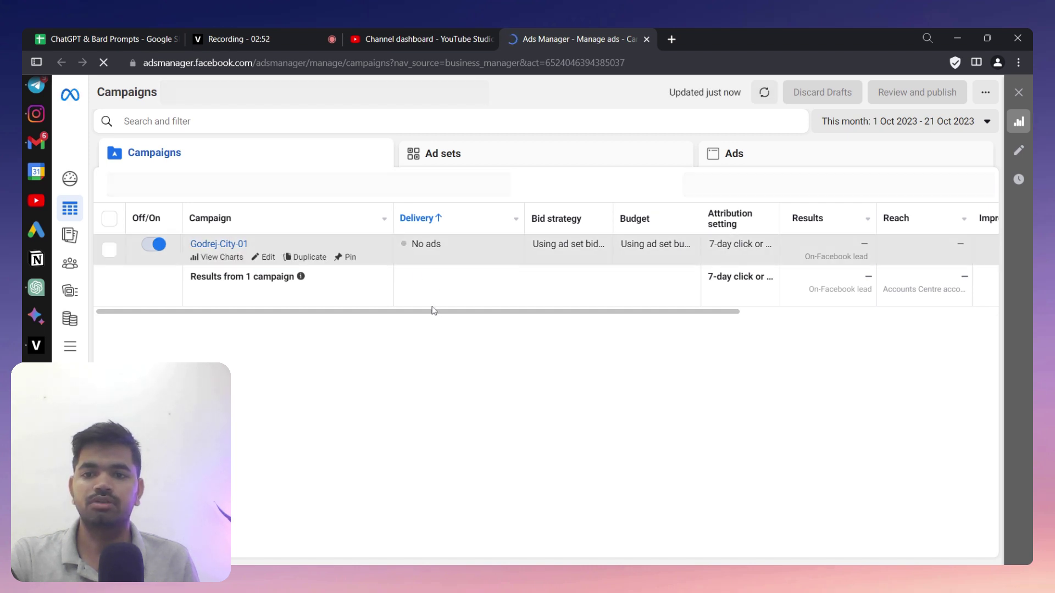
drag(539, 313, 997, 300)
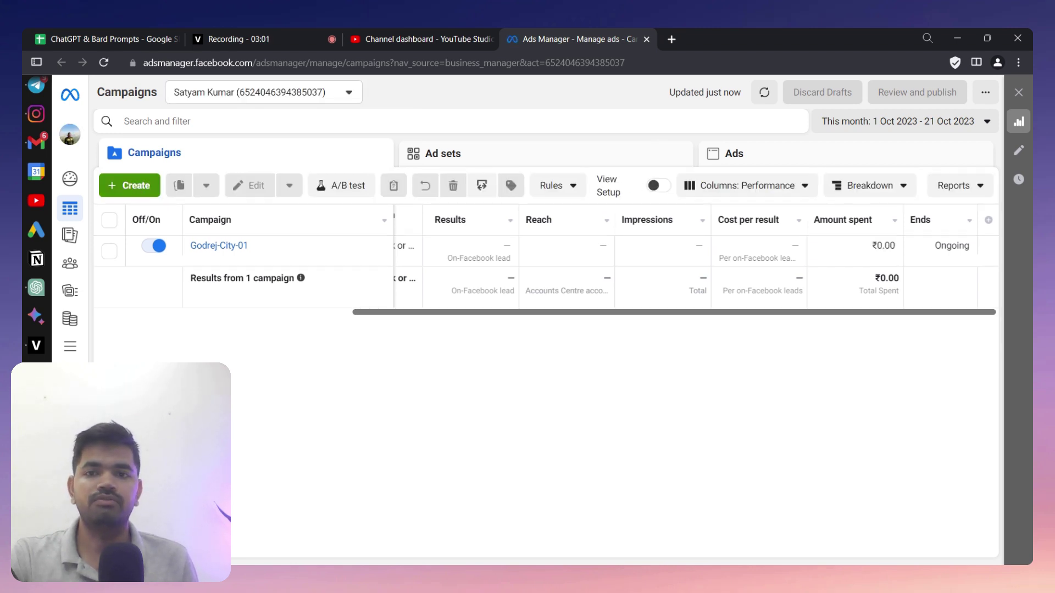
click(137, 188)
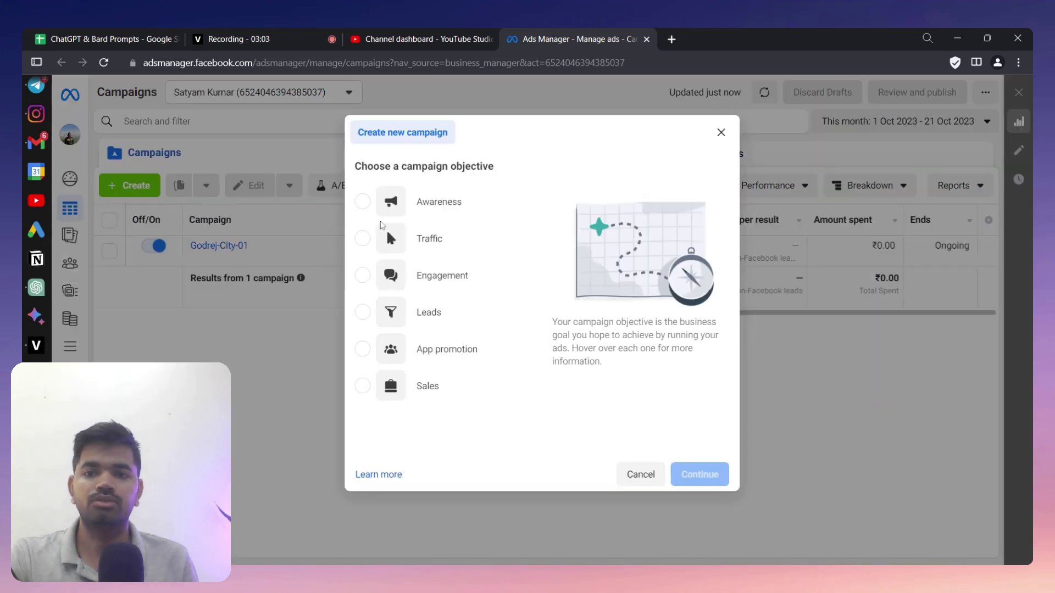
- Create a Leads-objective campaign named Godrej-City-02 by adapting the Godrej-City-01 name
click(484, 312)
click(714, 493)
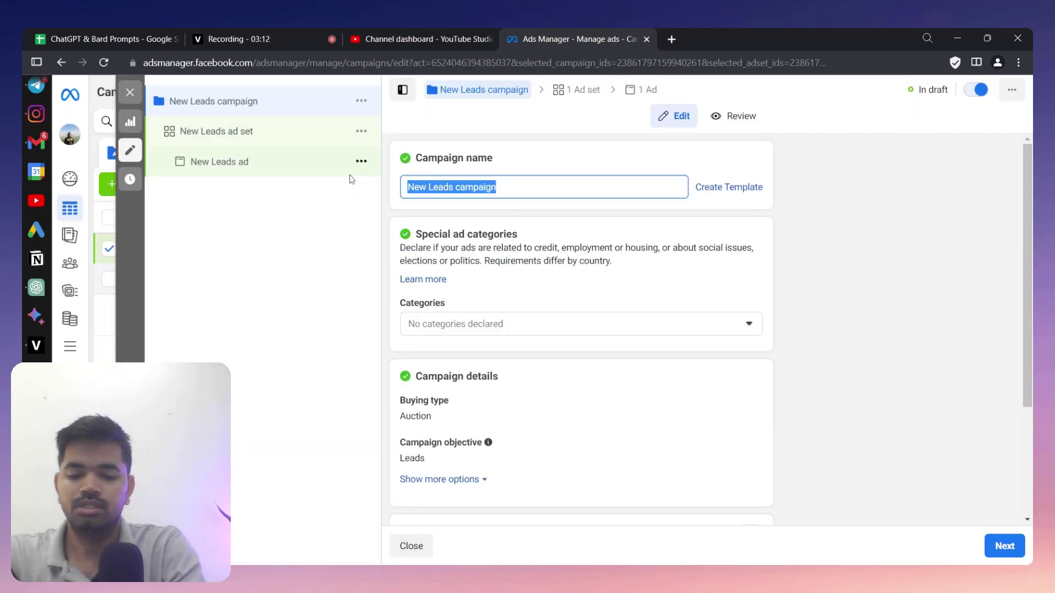
text(Godre)
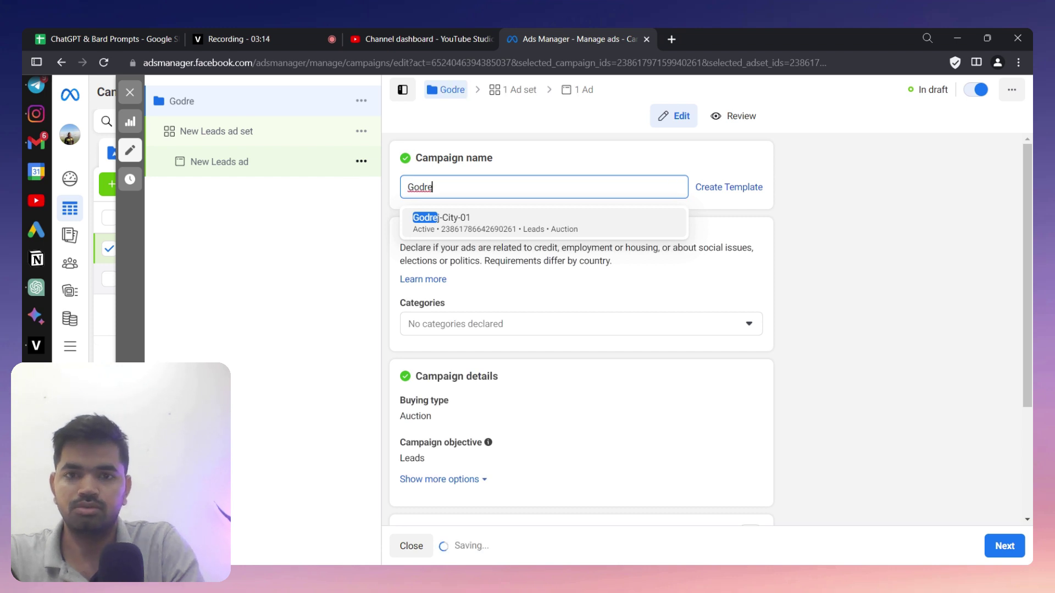
click(495, 218)
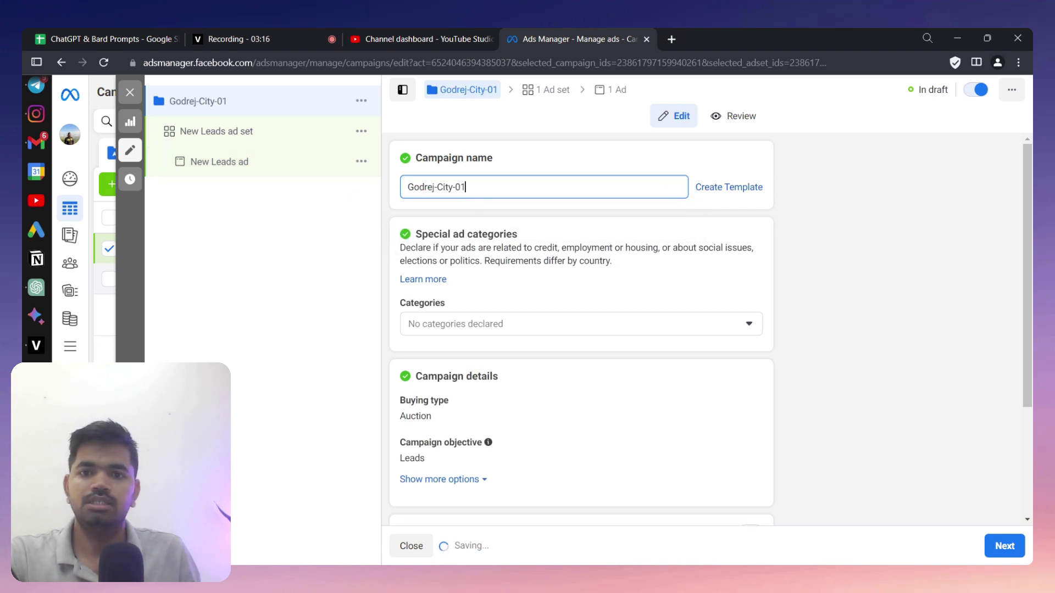
key(BackSpace)
text(2)
triple_click(474, 181)
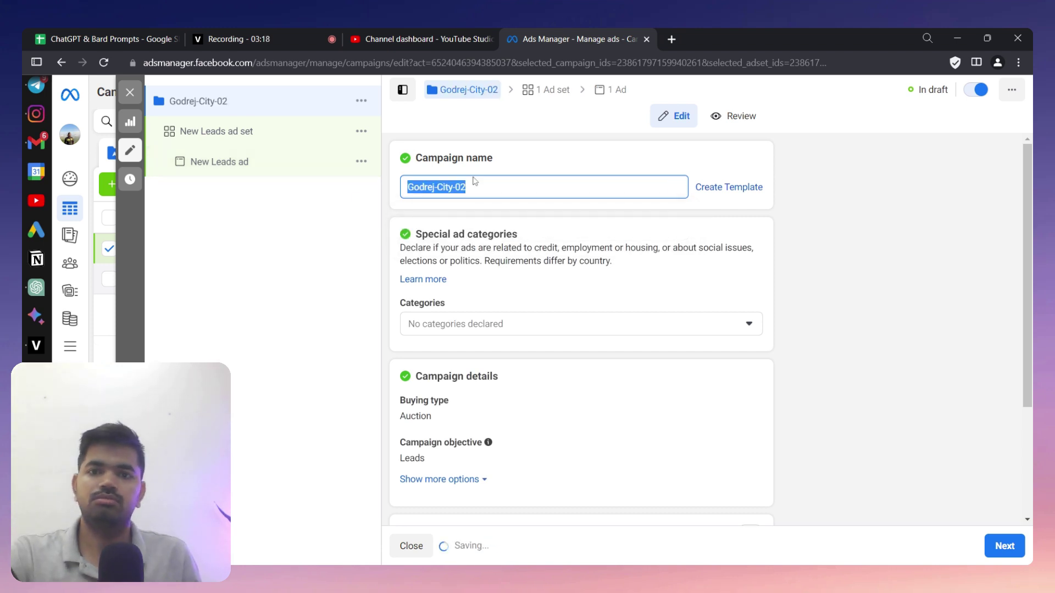
click(307, 137)
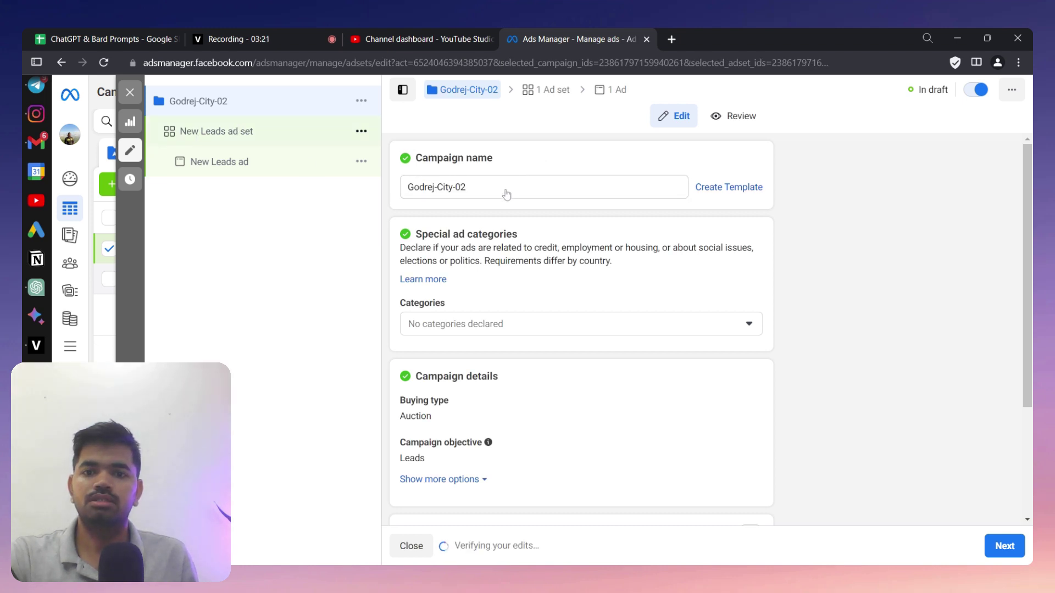
- Clear the default ad set name and copy the campaign name Godrej-City-02
triple_click(507, 194)
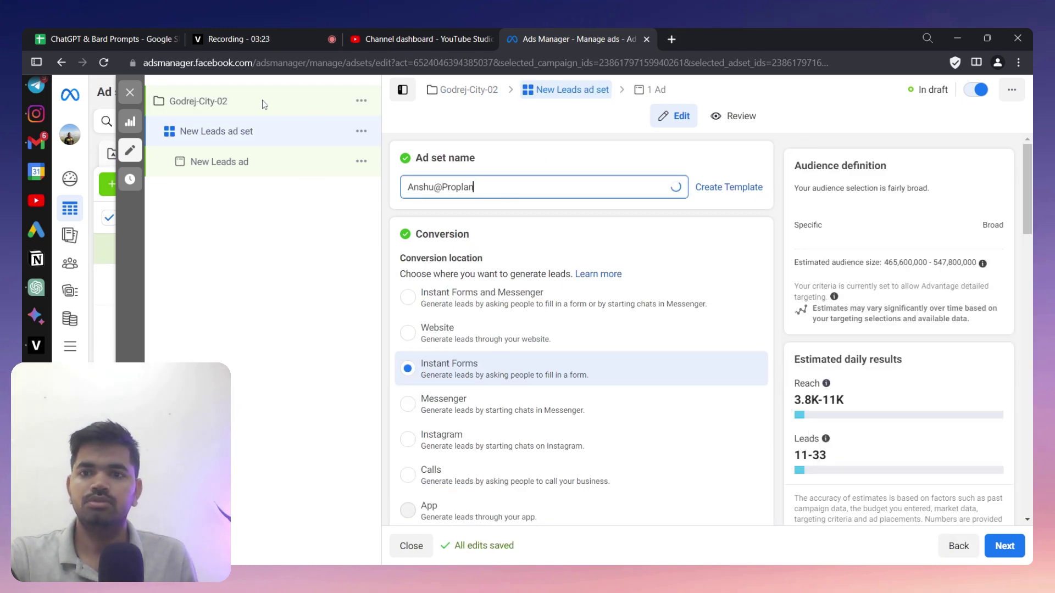
key(ctrl+a)
key(BackSpace)
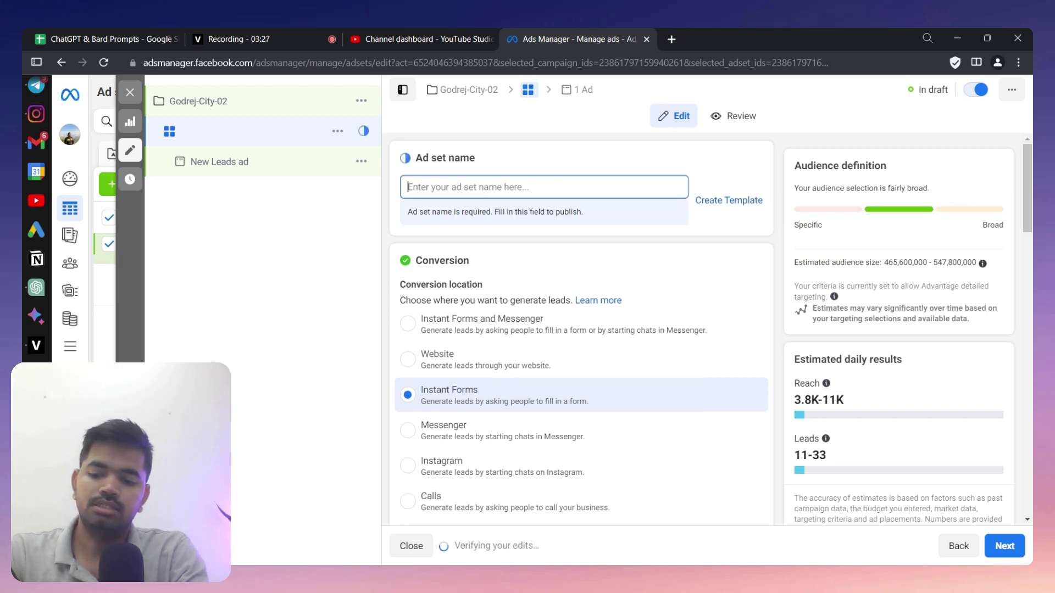
click(237, 110)
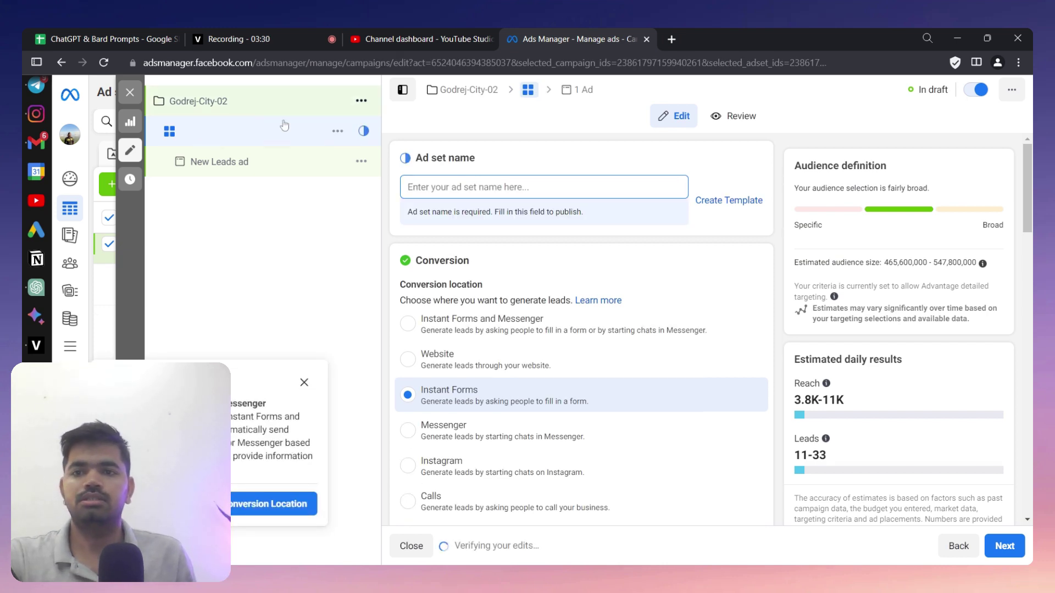
drag(494, 190, 399, 188)
key(ctrl+c)
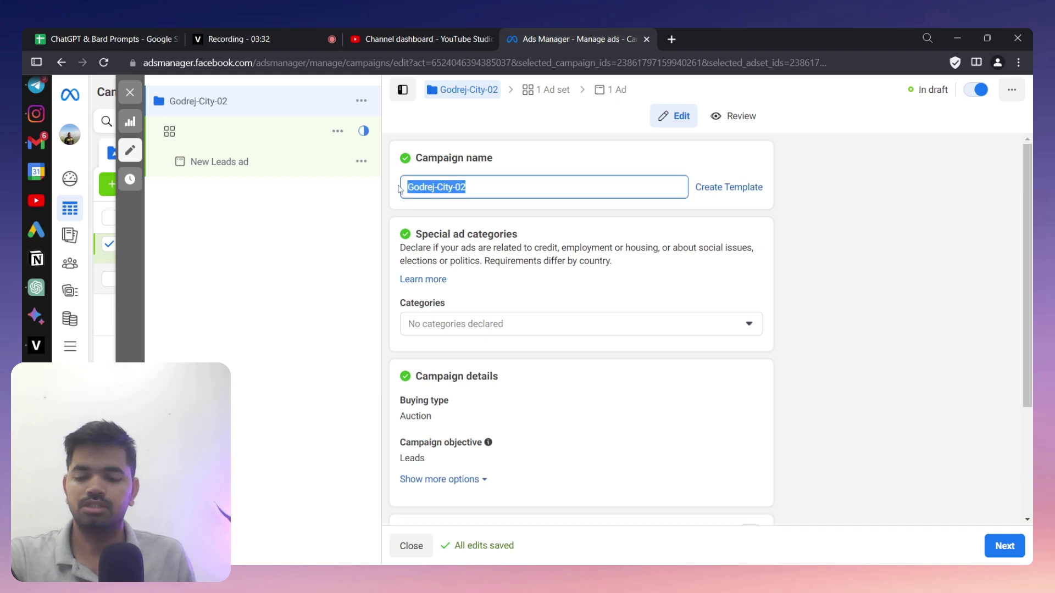
- Paste Godrej-City-02 as both the ad set name and the ad name
click(204, 133)
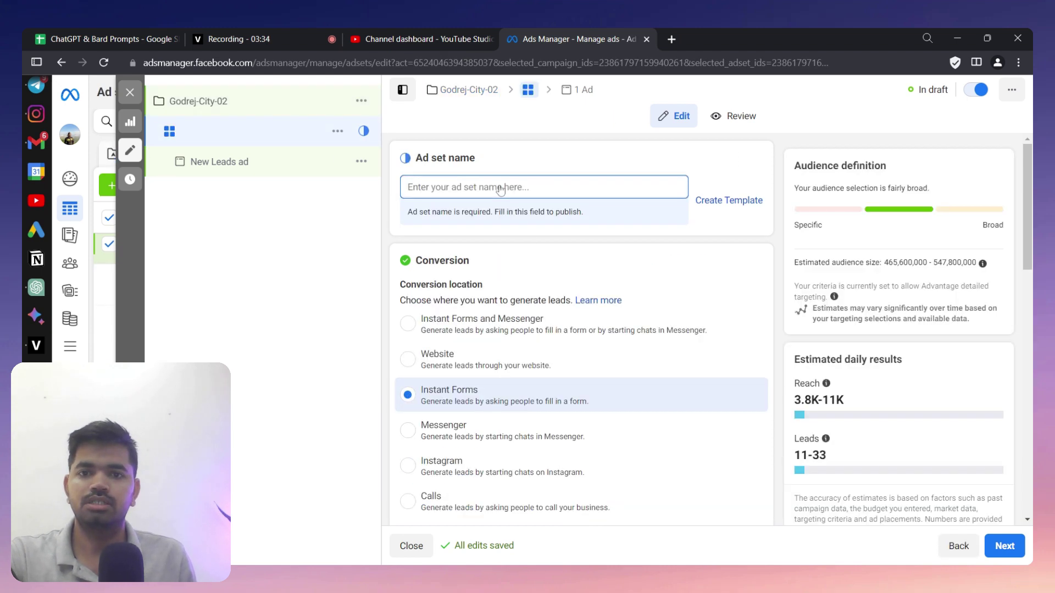
key(ctrl+v)
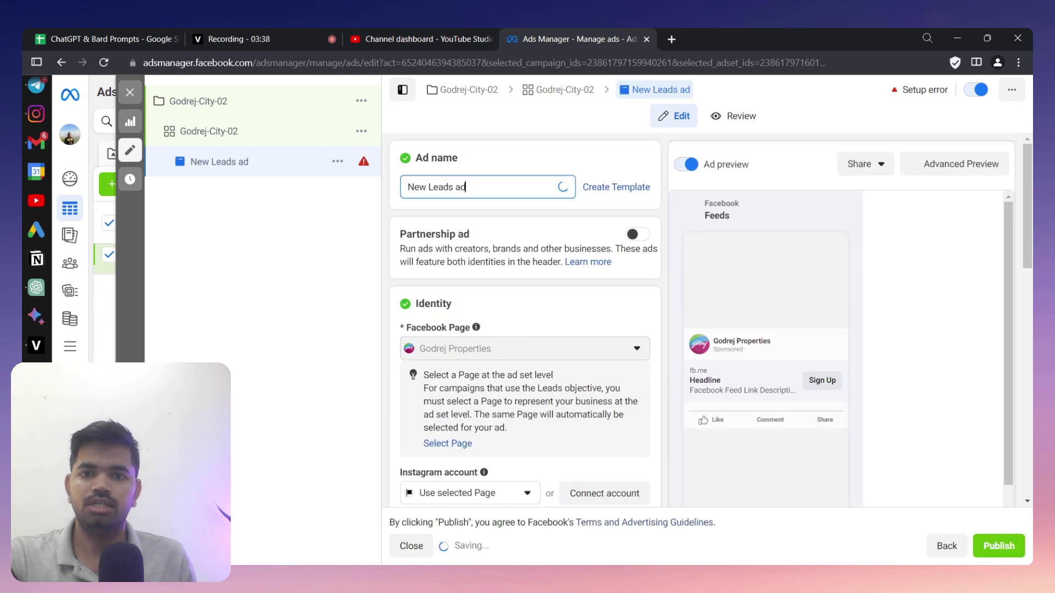
key(ctrl+v)
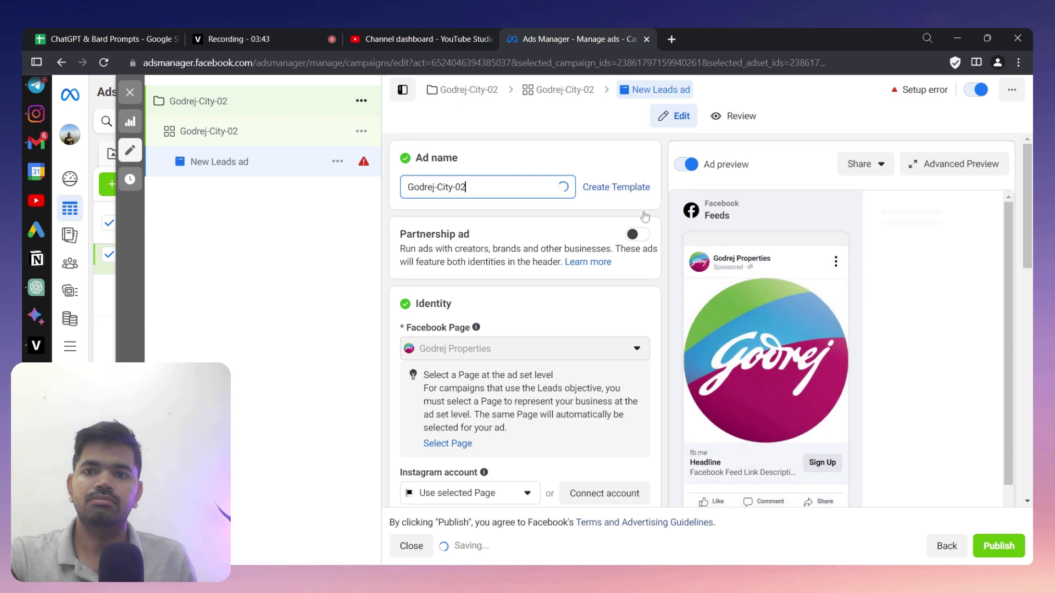
click(231, 100)
scroll(605, 312, down, 3)
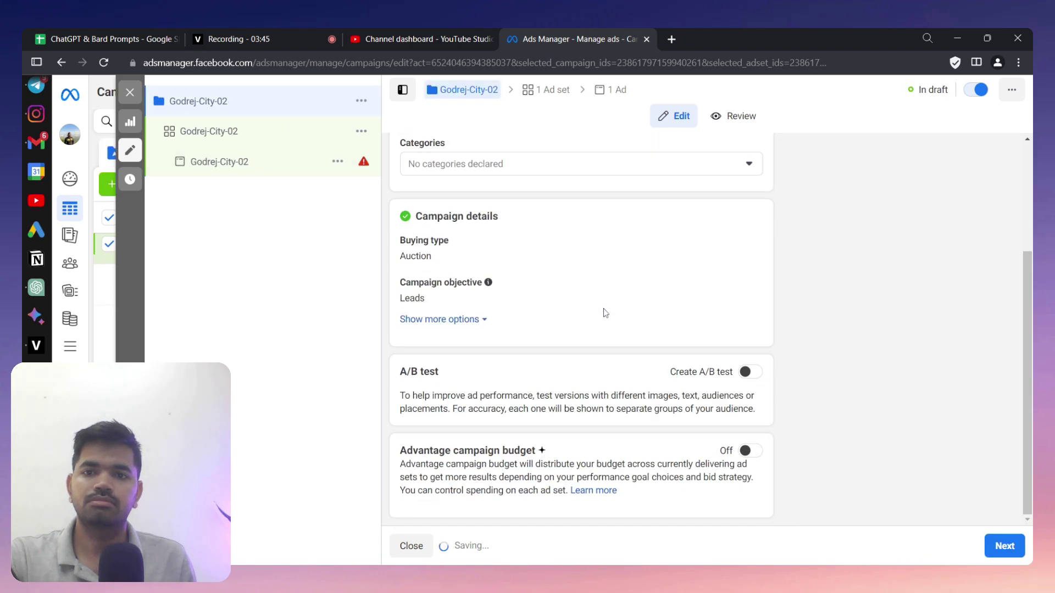
scroll(591, 297, up, 3)
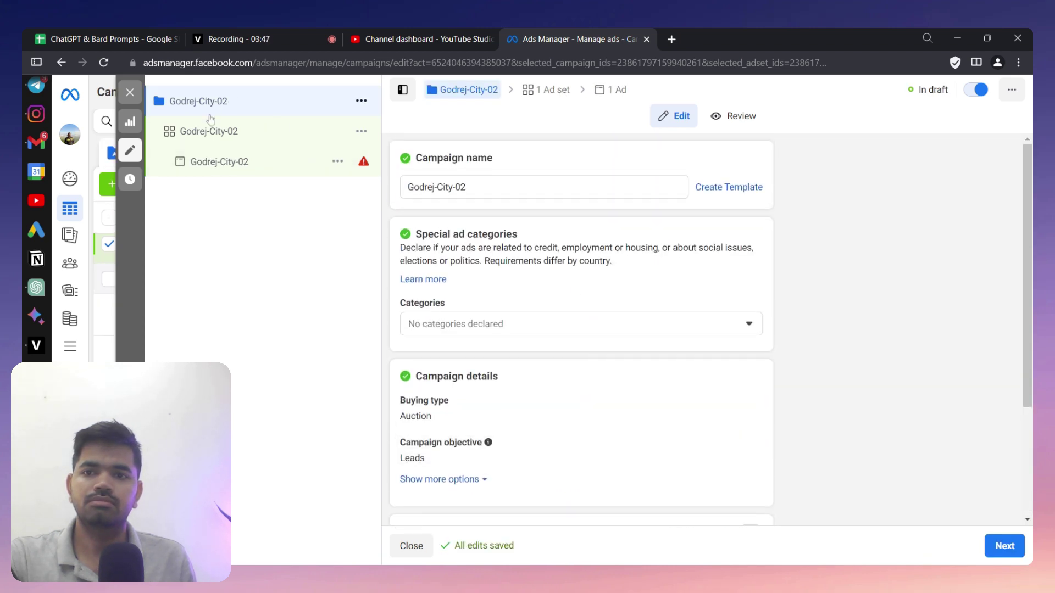
- Set the ad set's performance goal to Maximise number of conversion leads
click(212, 135)
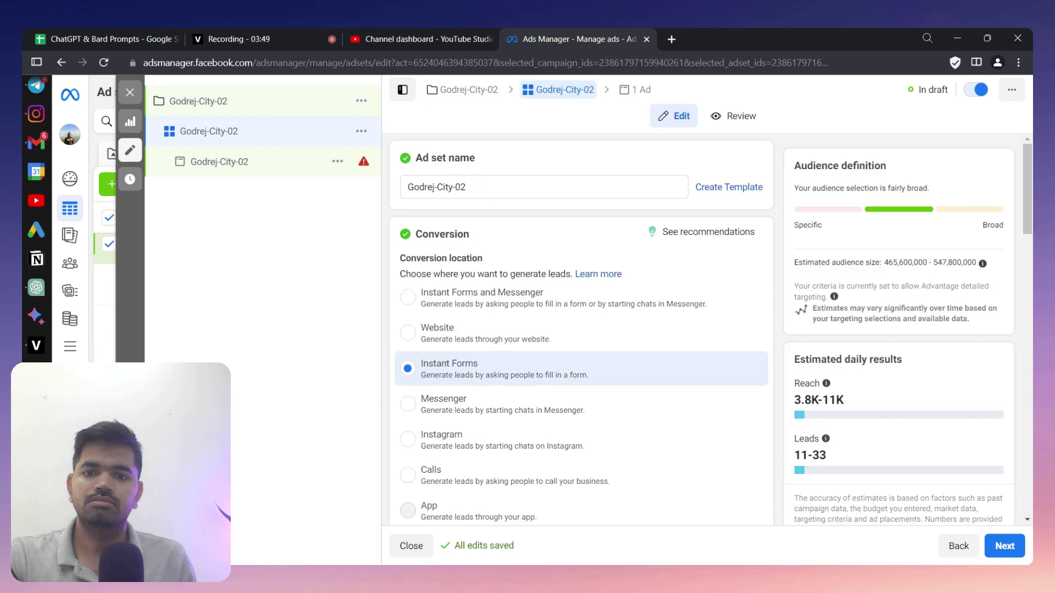
scroll(460, 169, down, 5)
scroll(676, 211, down, 2)
scroll(679, 259, up, 3)
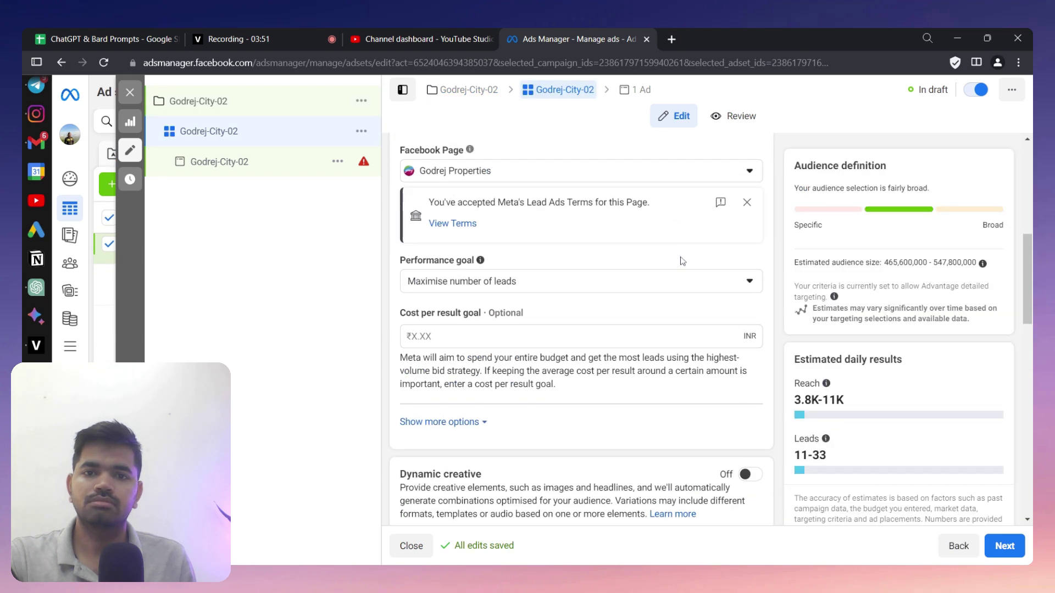
click(682, 281)
click(682, 356)
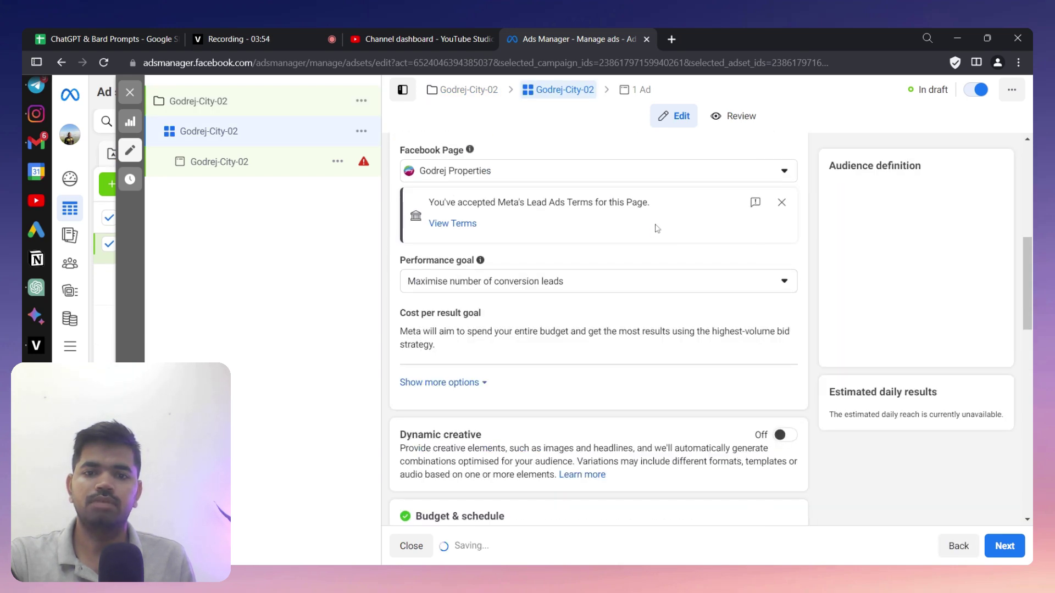
scroll(653, 244, up, 5)
scroll(653, 244, down, 10)
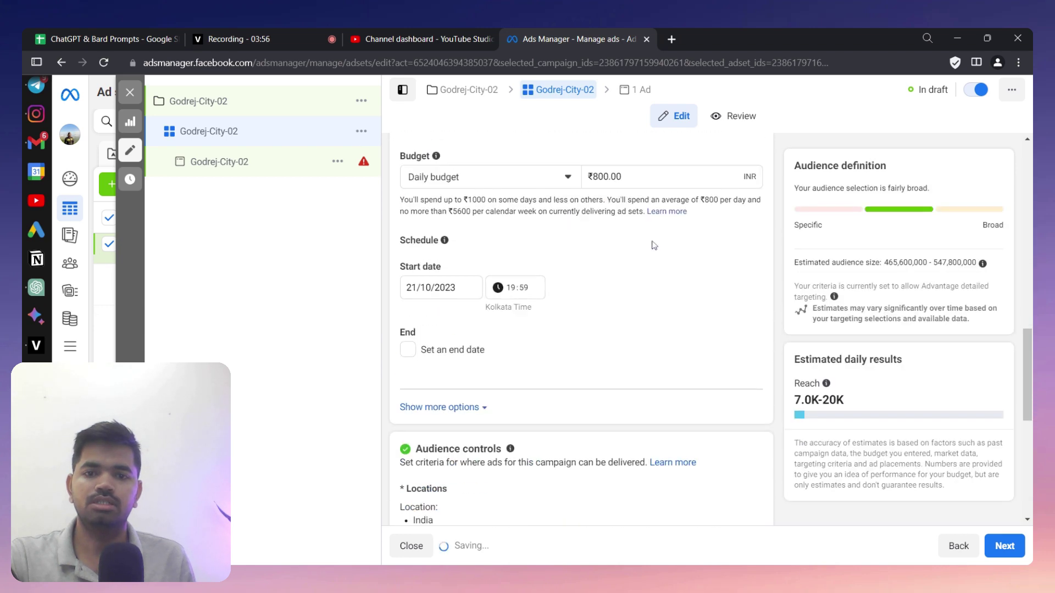
- Change the ad set's daily budget from ₹800 to ₹200
click(598, 176)
key(BackSpace)
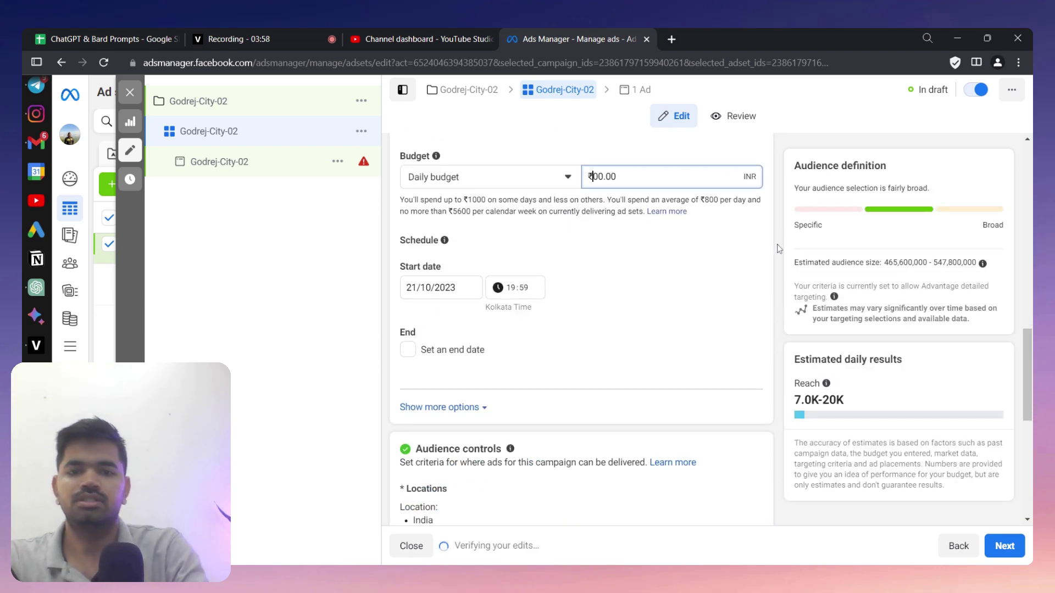
text(2)
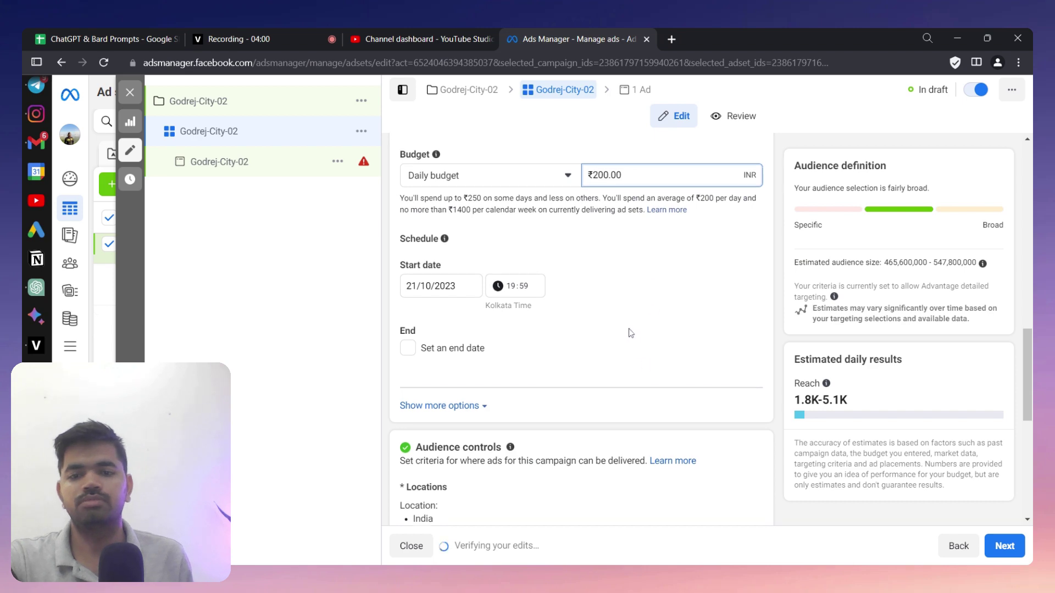
scroll(630, 330, down, 3)
scroll(631, 323, down, 4)
scroll(667, 294, up, 2)
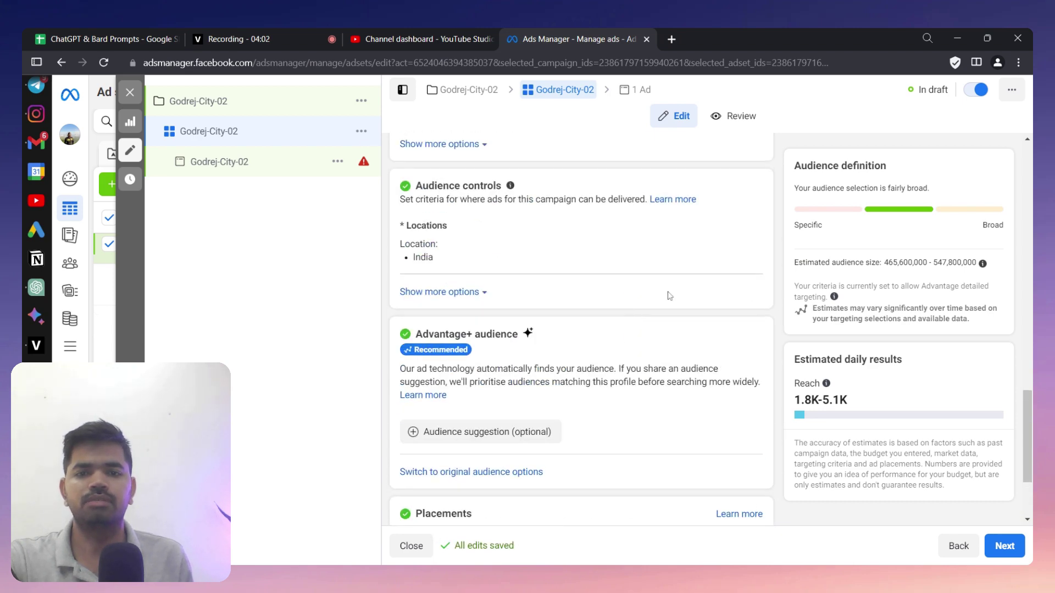
- Replace India with Whitefield Bangalore as the target location, with a 10 km radius
click(743, 229)
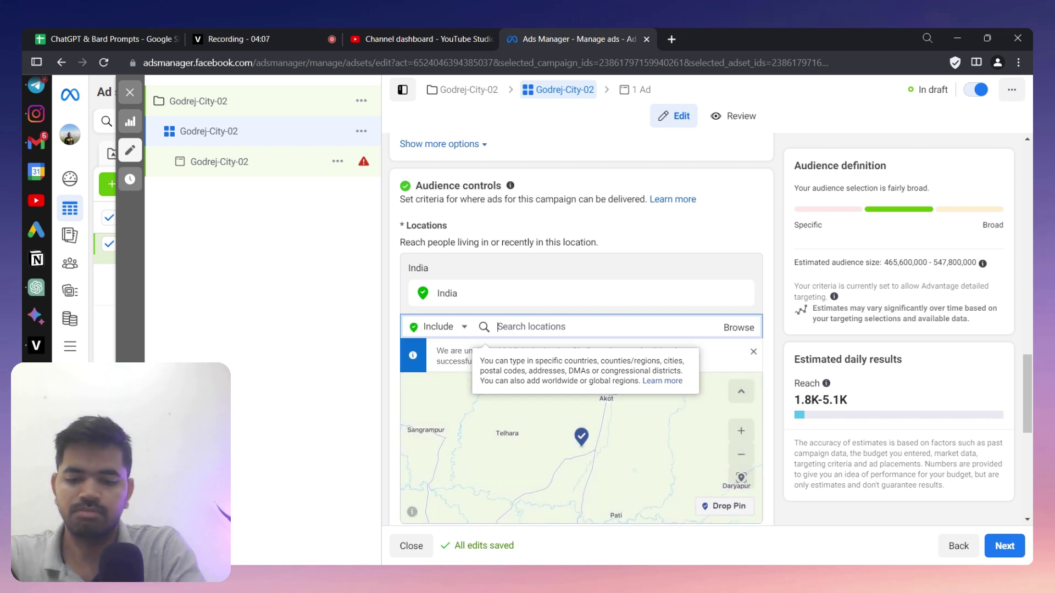
text(whitefi)
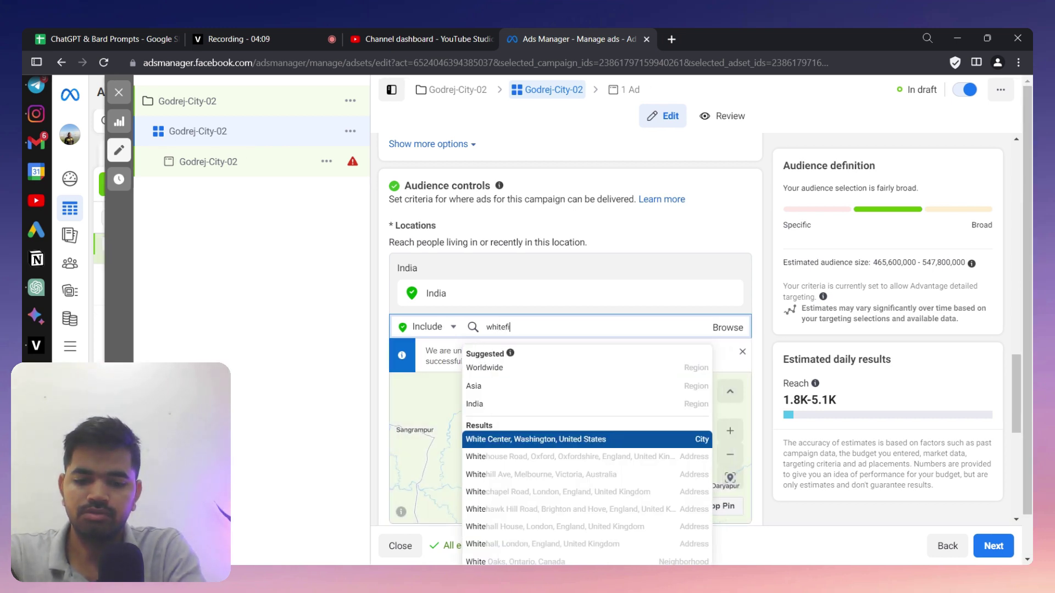
text(eld n)
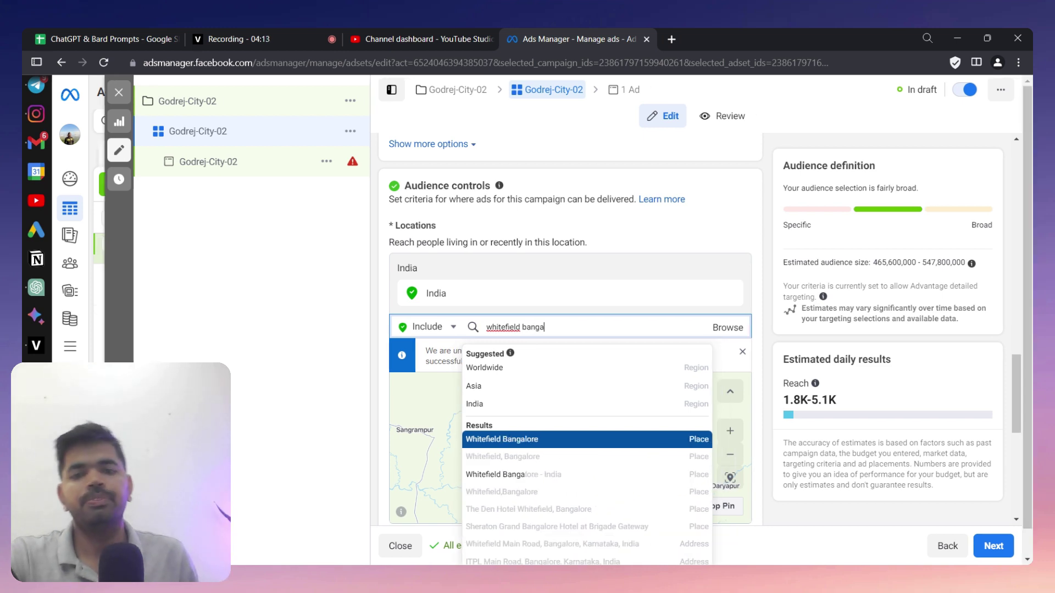
click(602, 437)
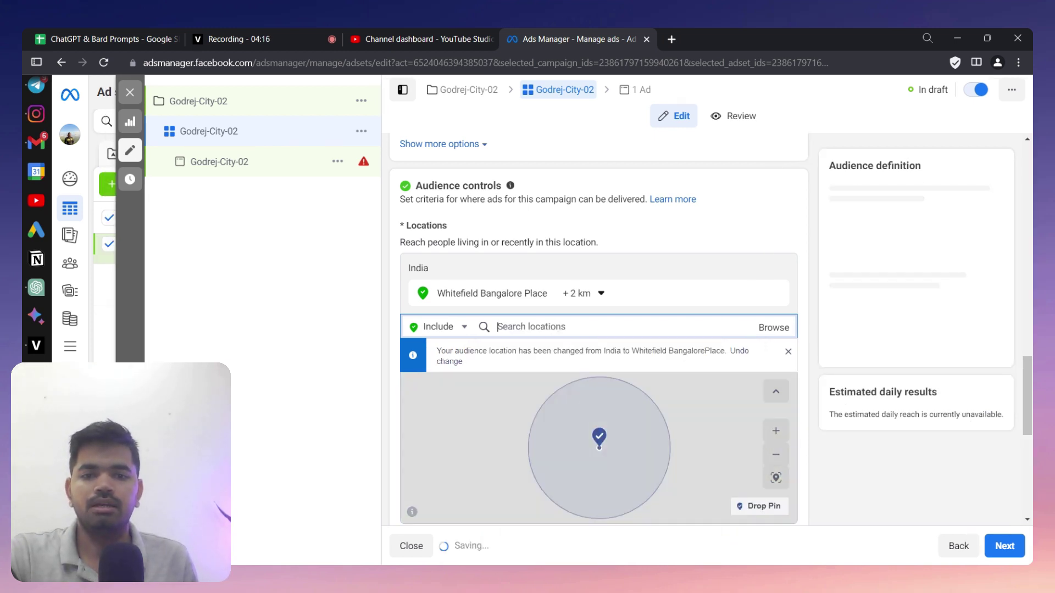
click(585, 293)
key(BackSpace)
text(10)
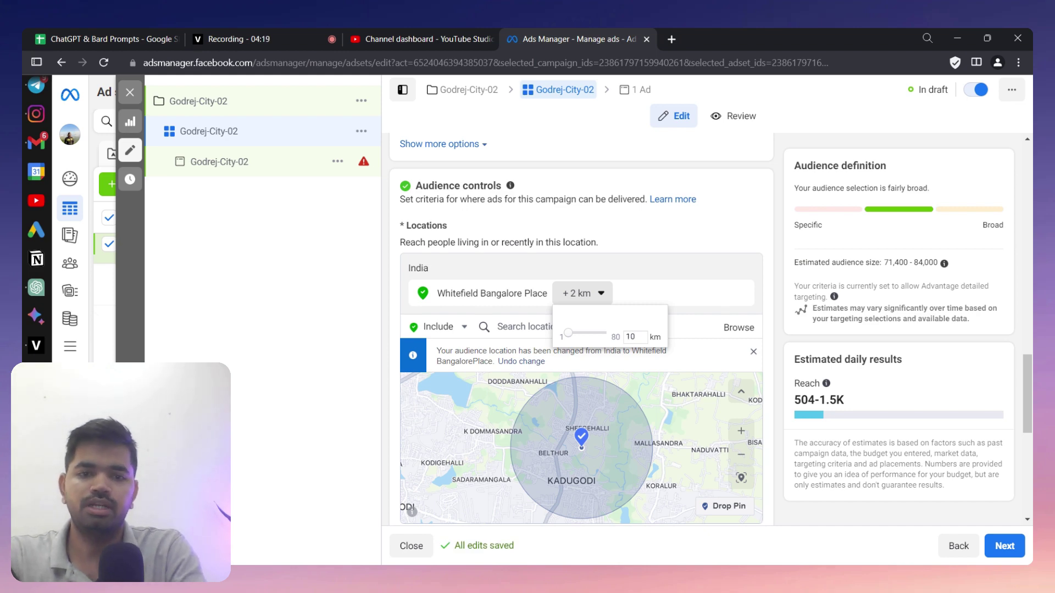
key(Return)
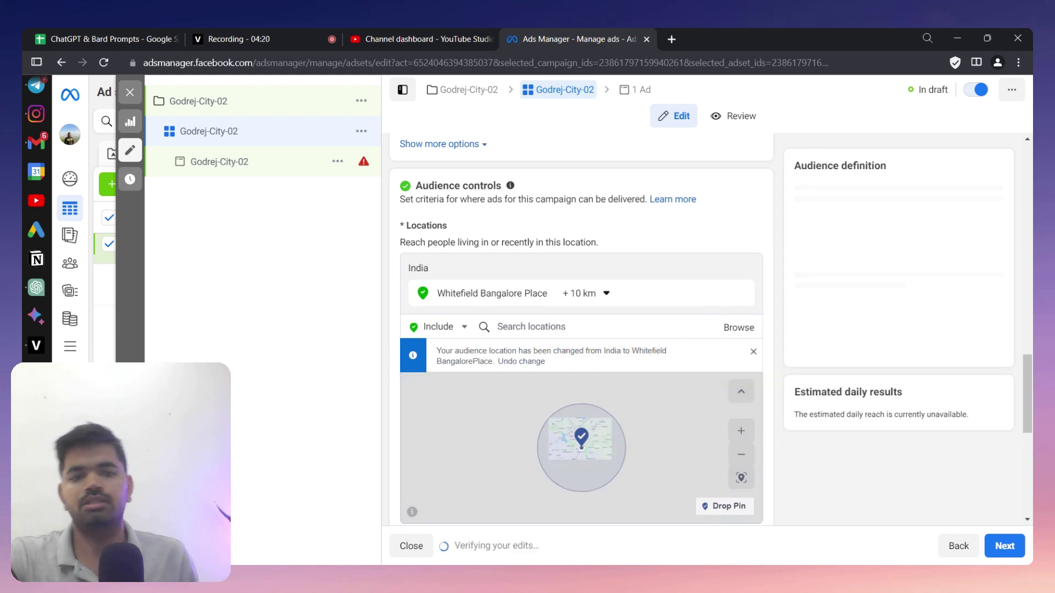
- Add Indiranagar as a second target location with a 5 km radius
click(532, 327)
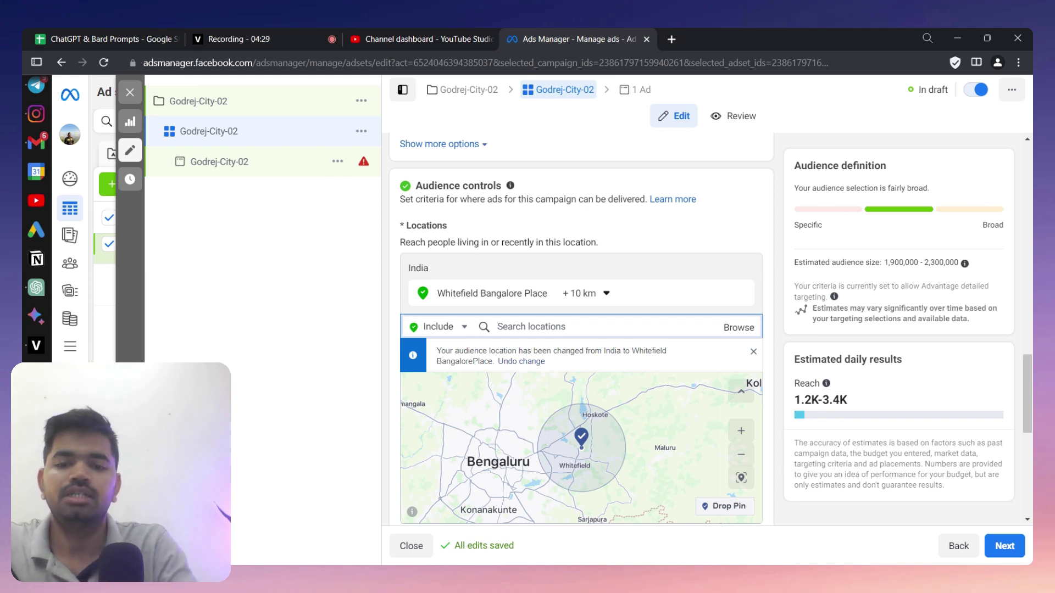
text(Indiranagar)
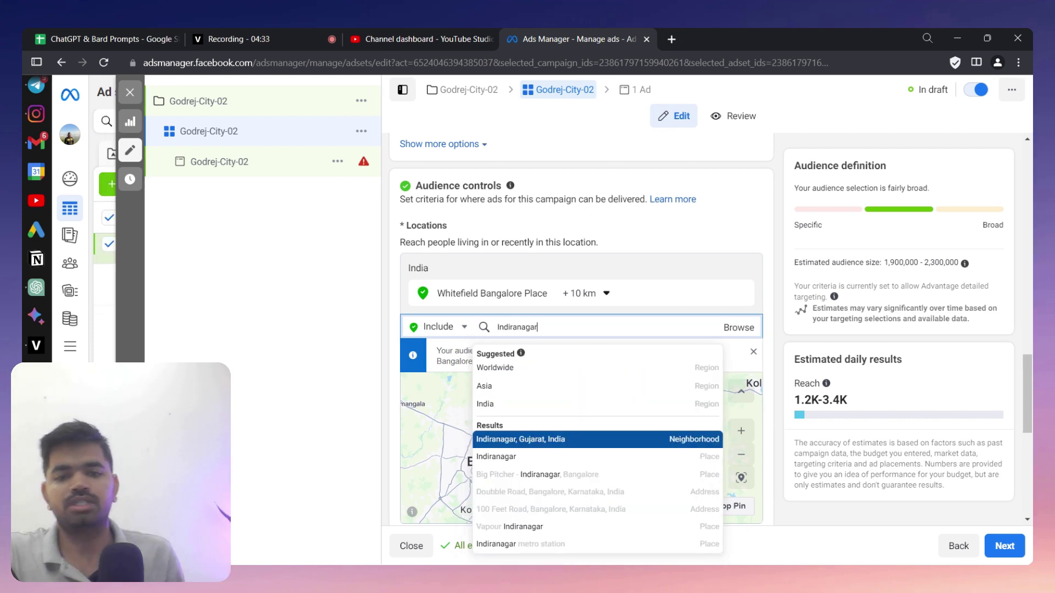
click(588, 459)
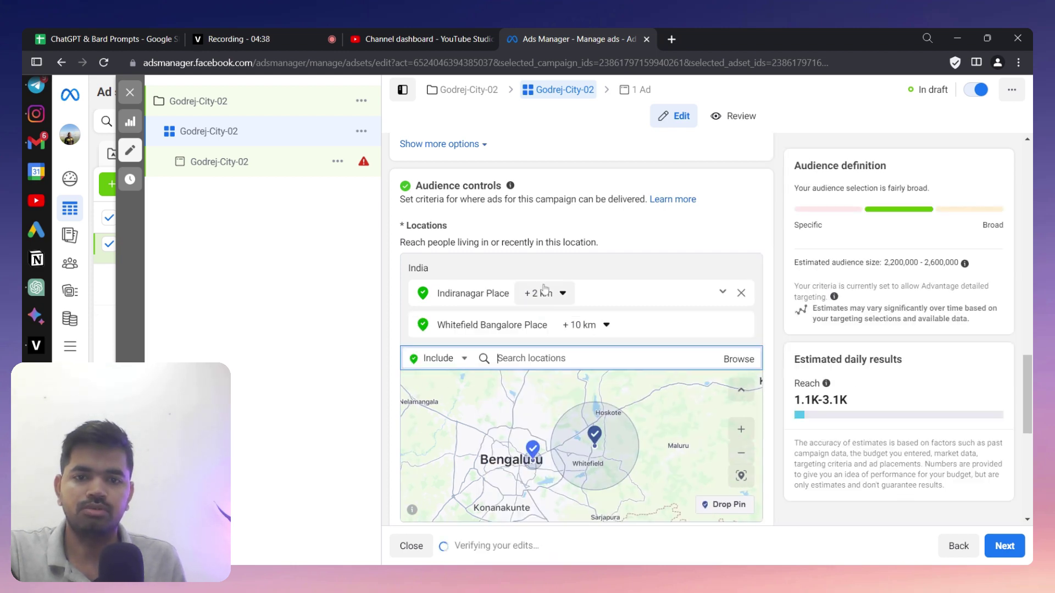
click(572, 301)
key(BackSpace)
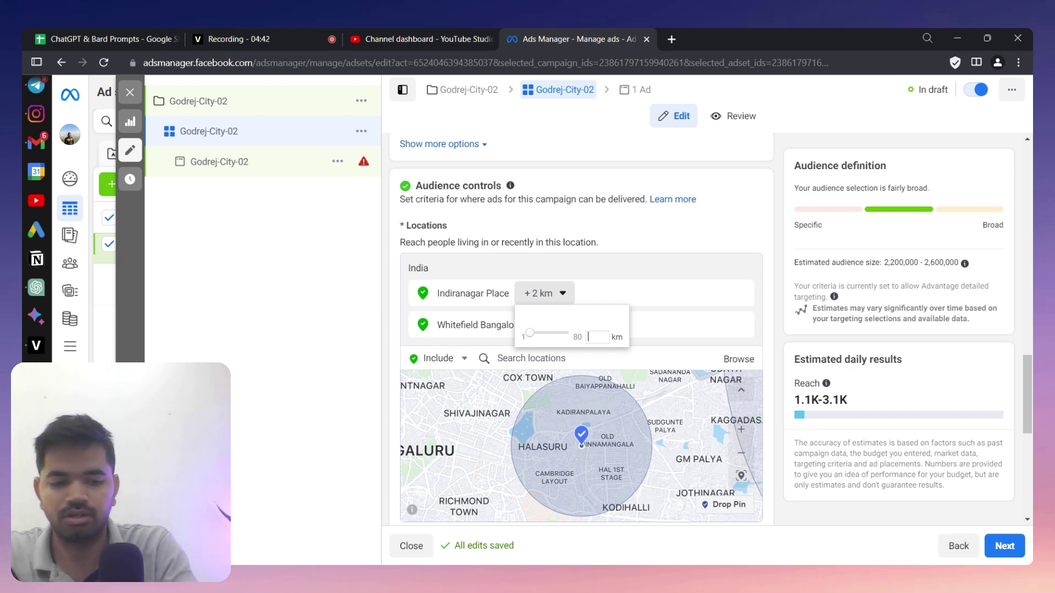
text(5)
key(Return)
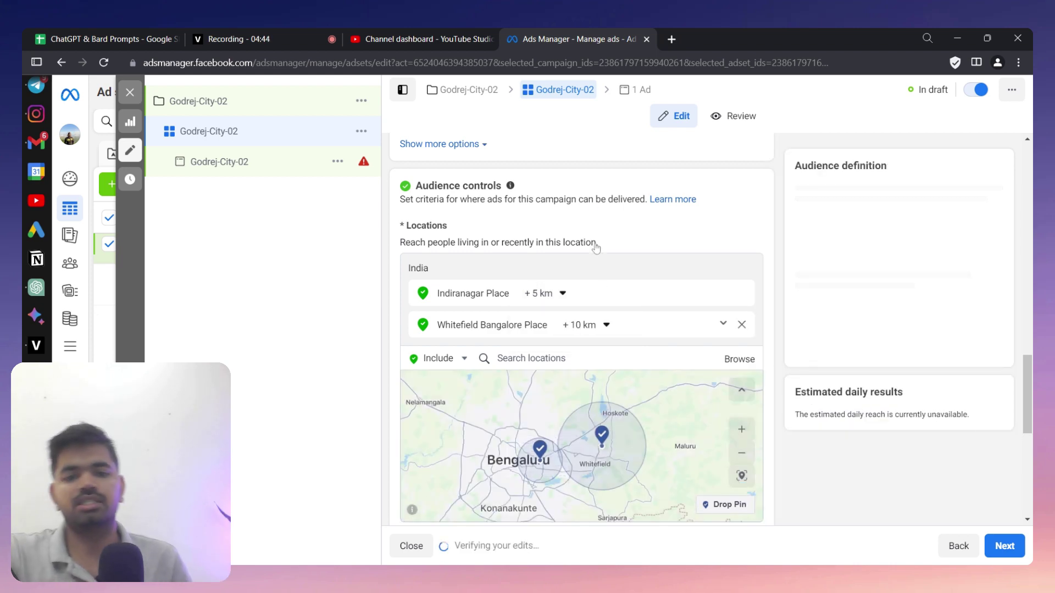
scroll(541, 459, up, 3)
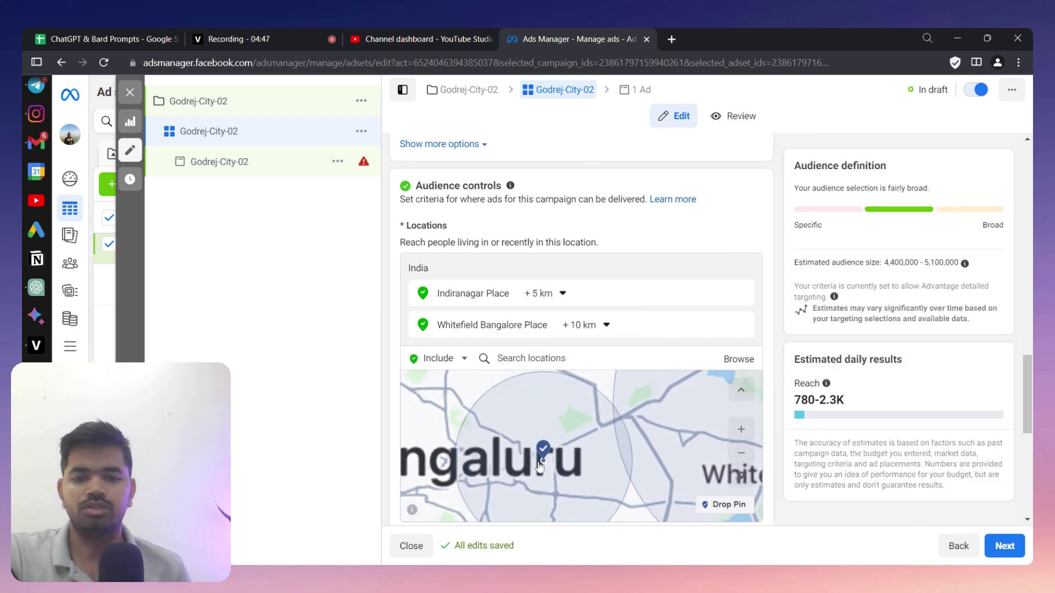
scroll(549, 456, down, 3)
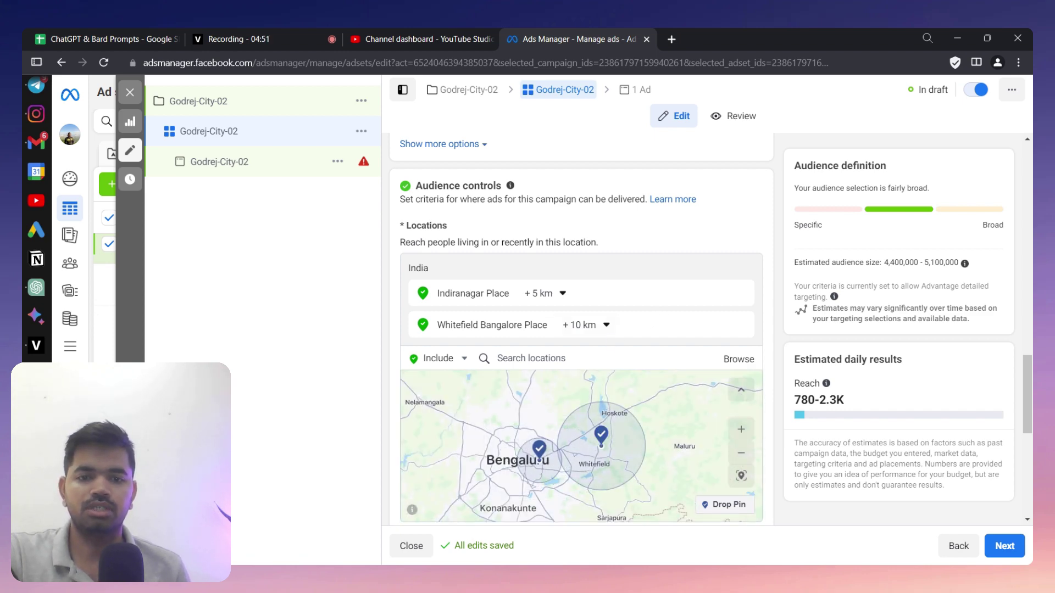
scroll(577, 395, down, 6)
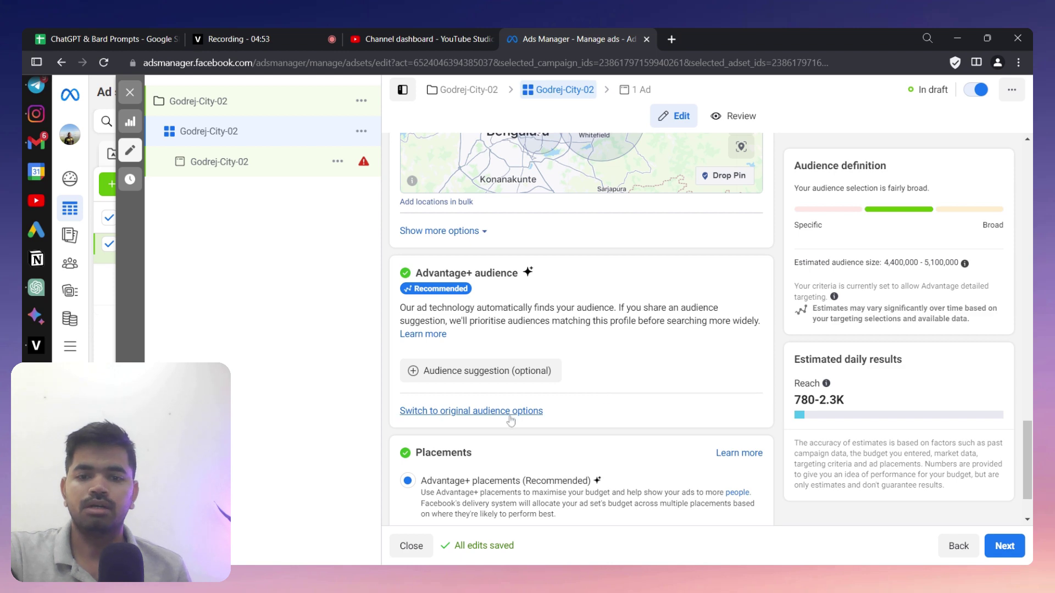
- Try the original audience options, then switch the ad set back to Advantage+ audience
click(510, 419)
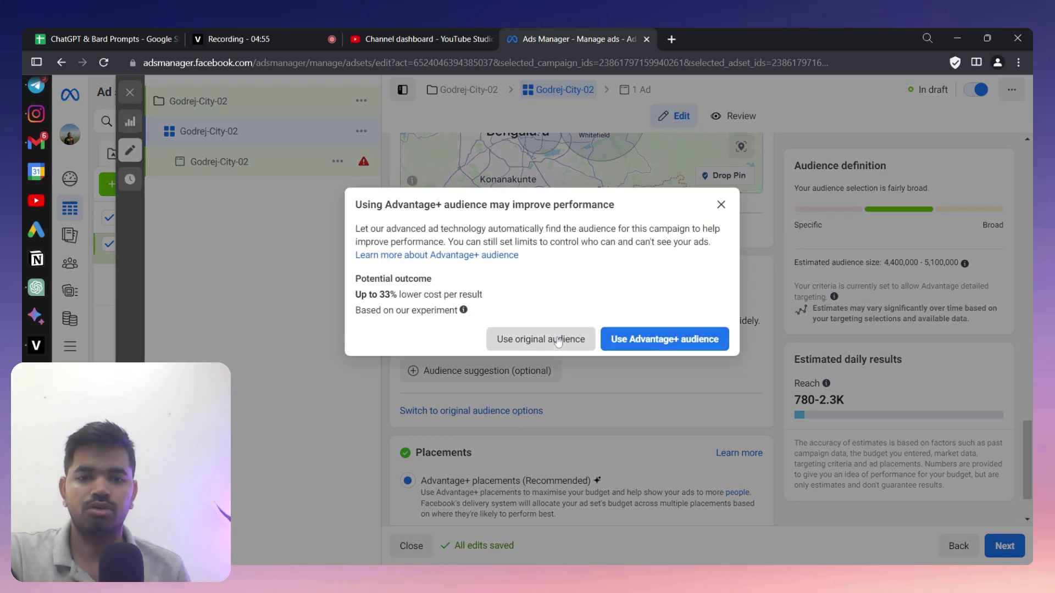
click(559, 342)
scroll(607, 327, up, 4)
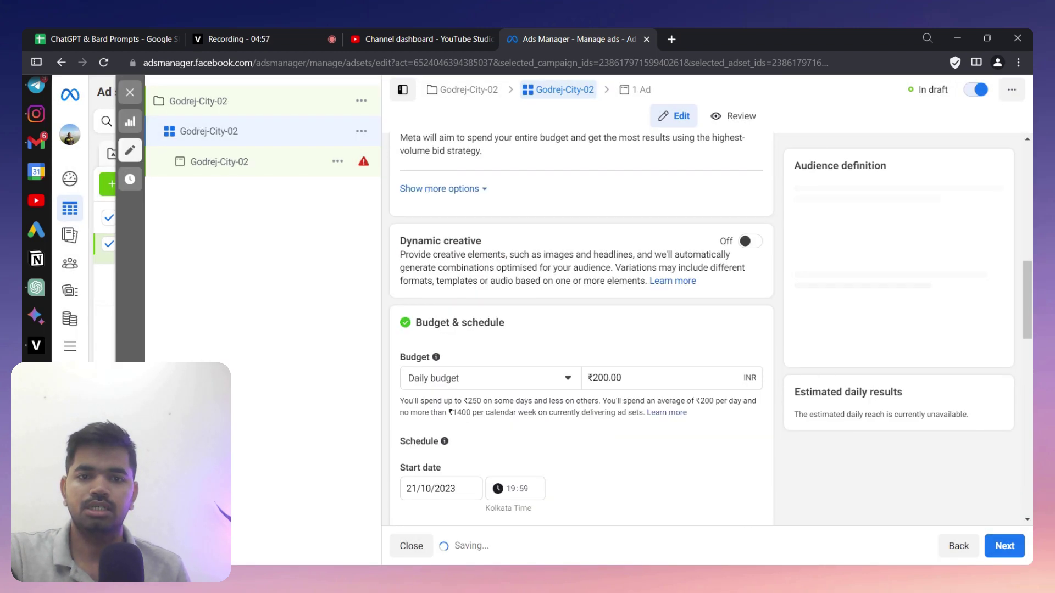
scroll(607, 327, down, 8)
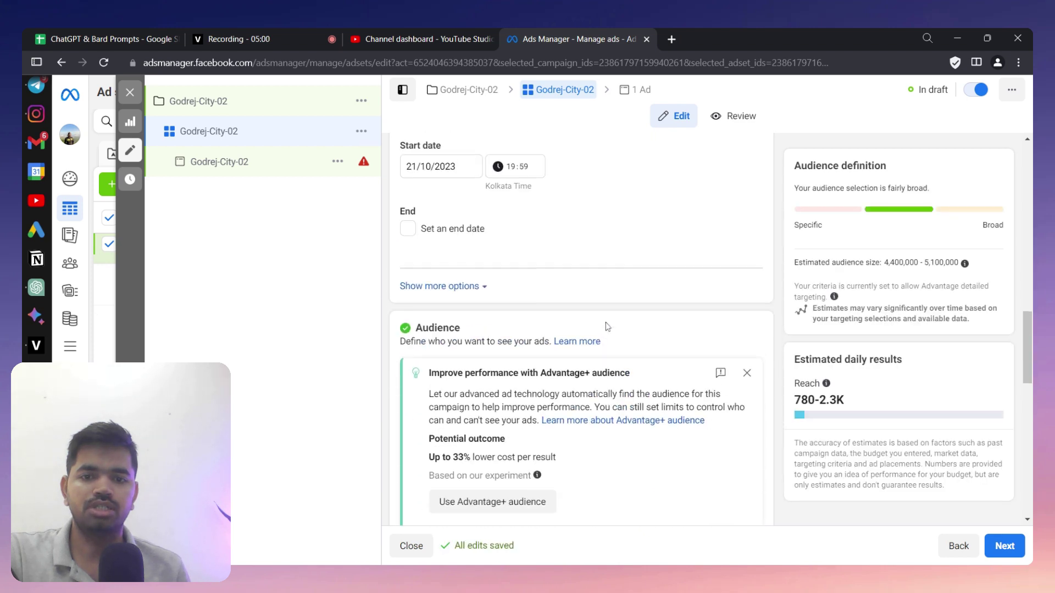
scroll(608, 327, down, 3)
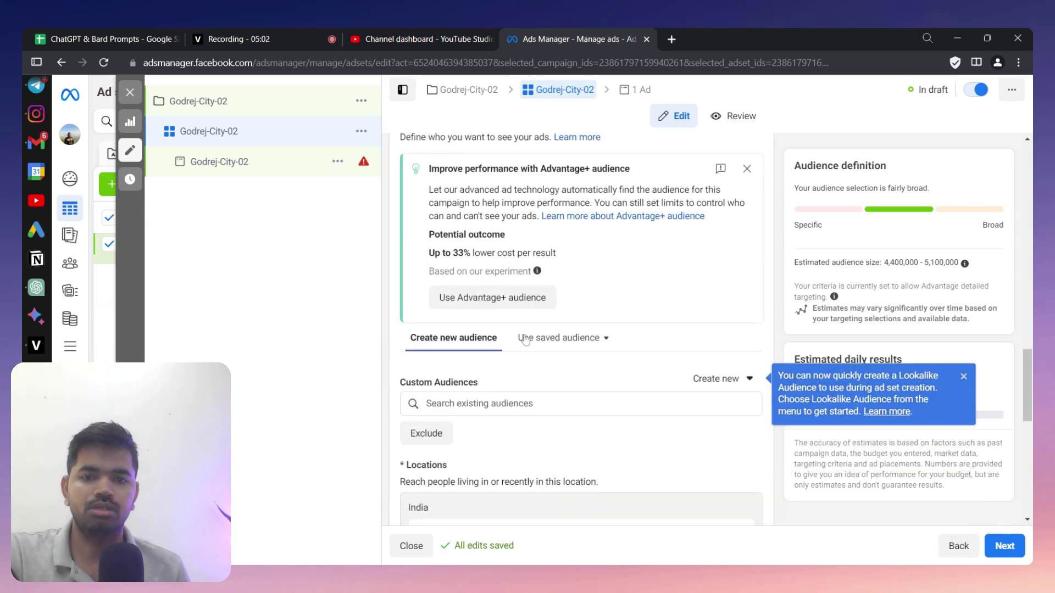
click(511, 310)
scroll(548, 424, down, 3)
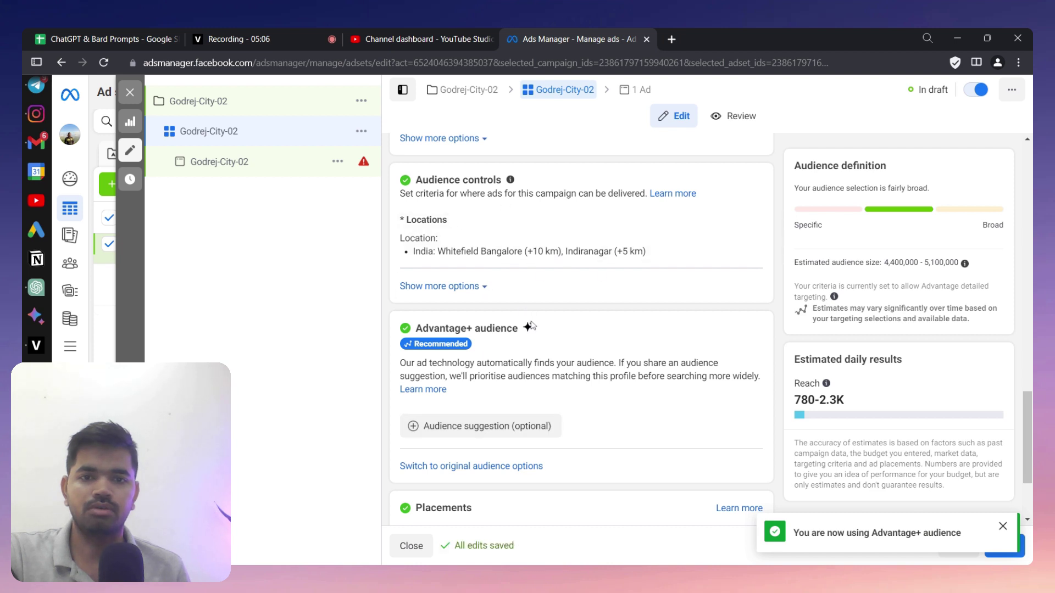
scroll(571, 420, down, 3)
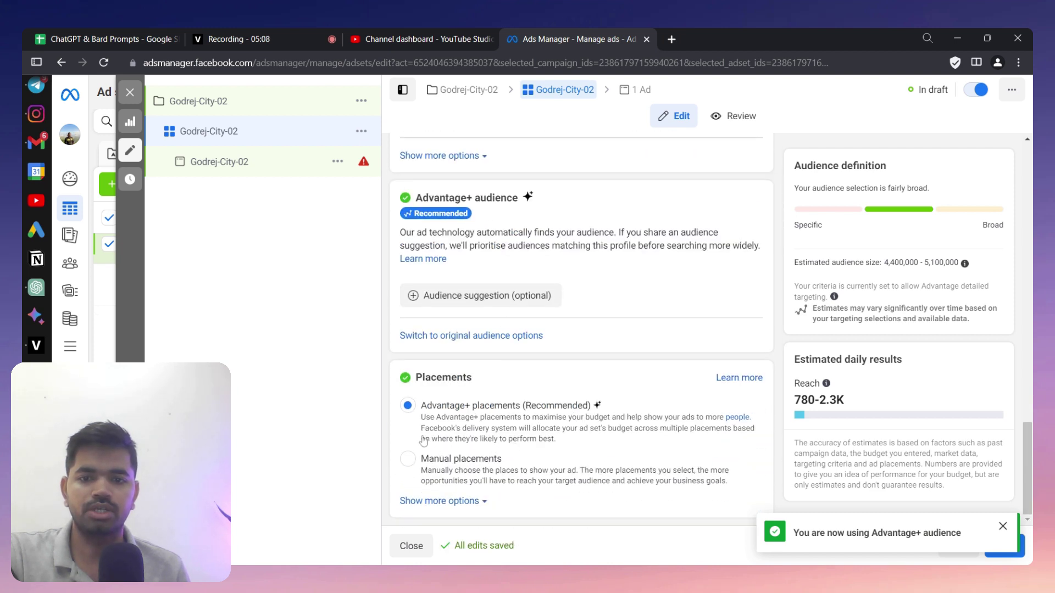
- Turn on Dynamic creative for the ad set
click(286, 175)
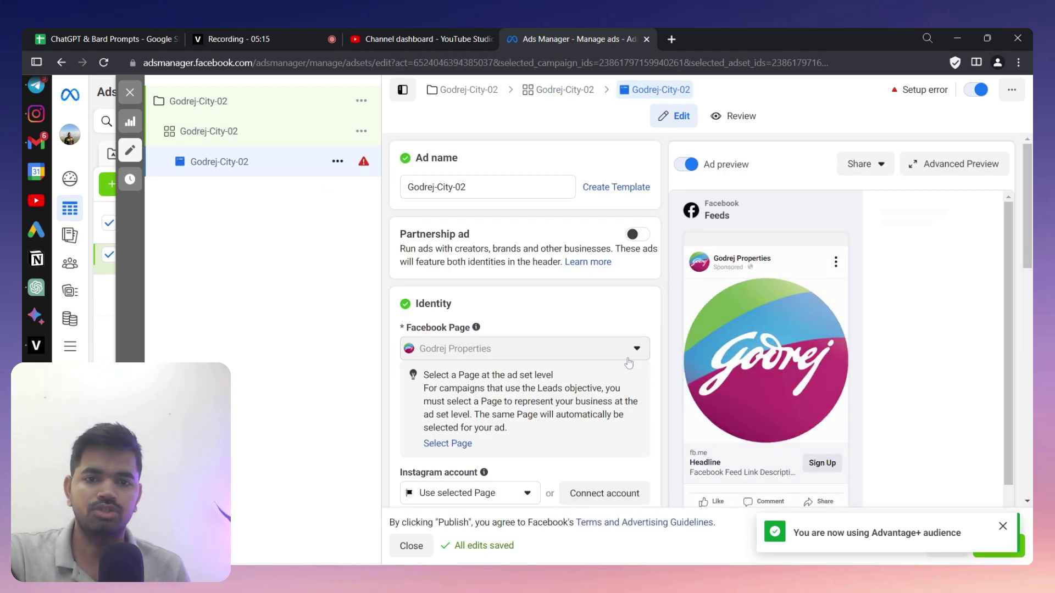
scroll(683, 364, down, 15)
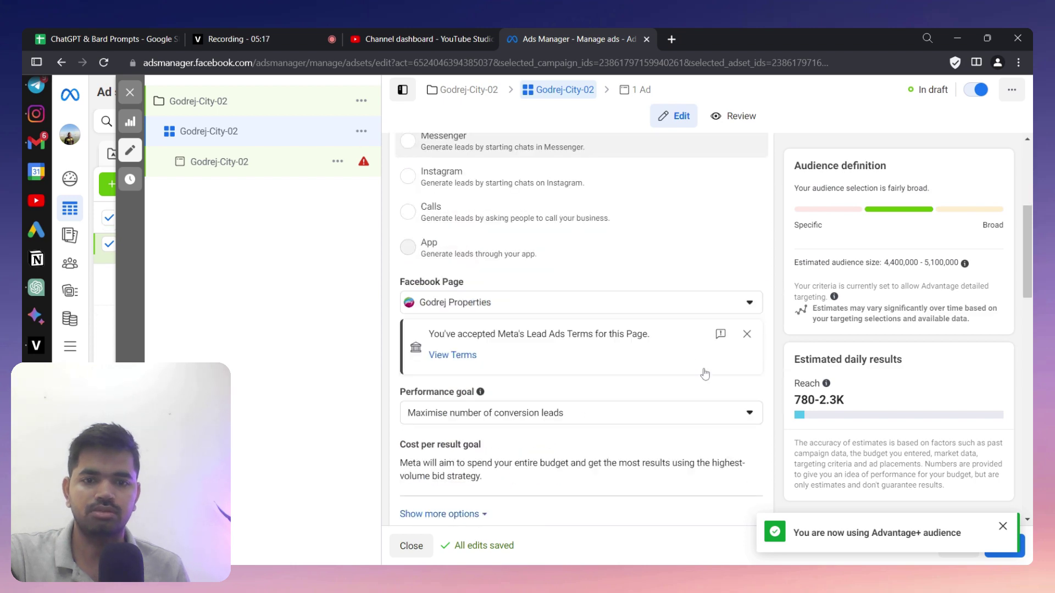
scroll(707, 372, up, 3)
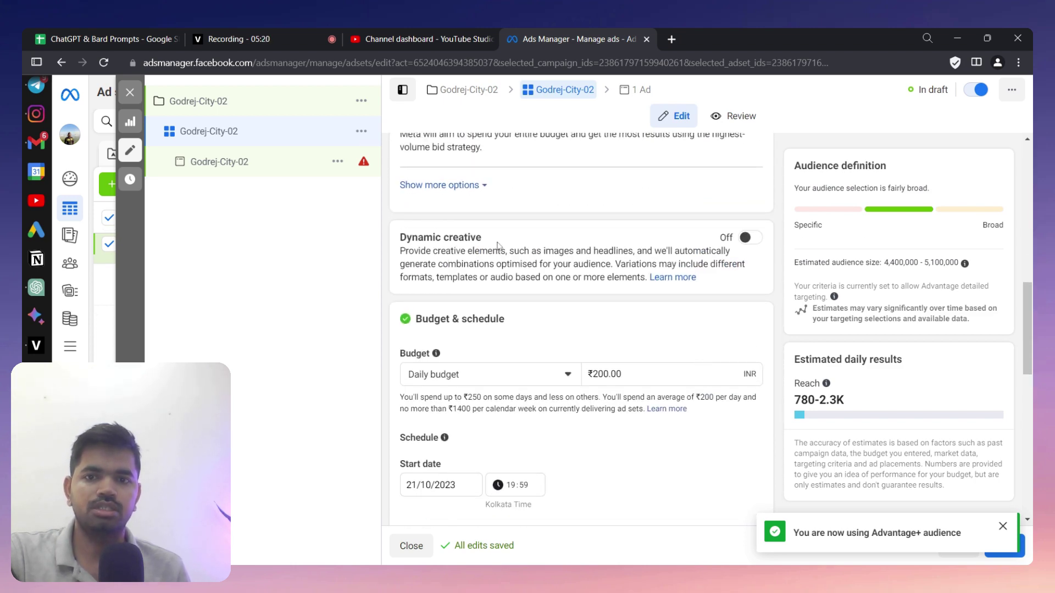
click(745, 239)
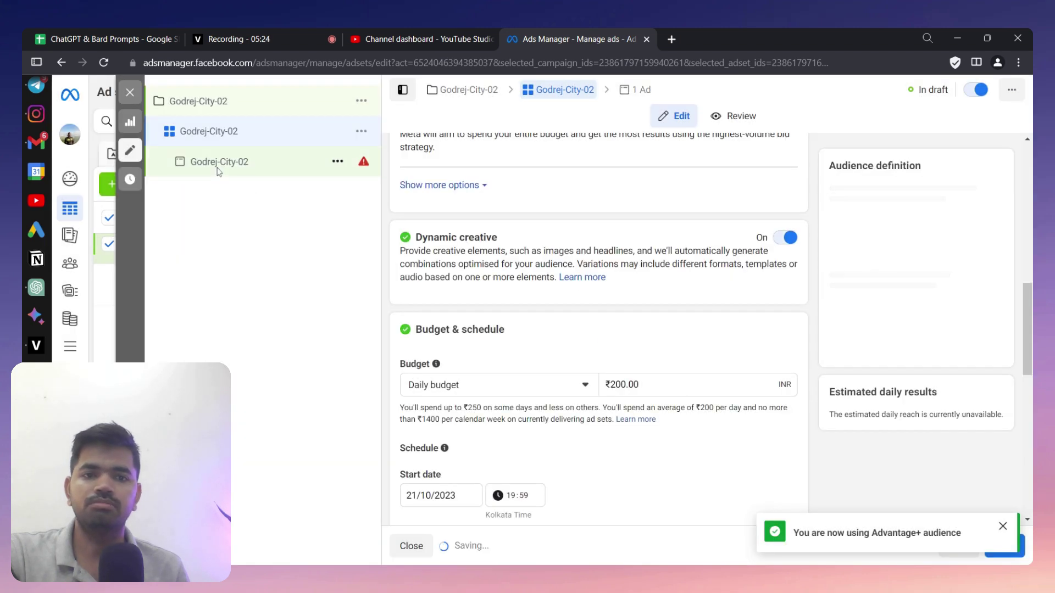
click(230, 165)
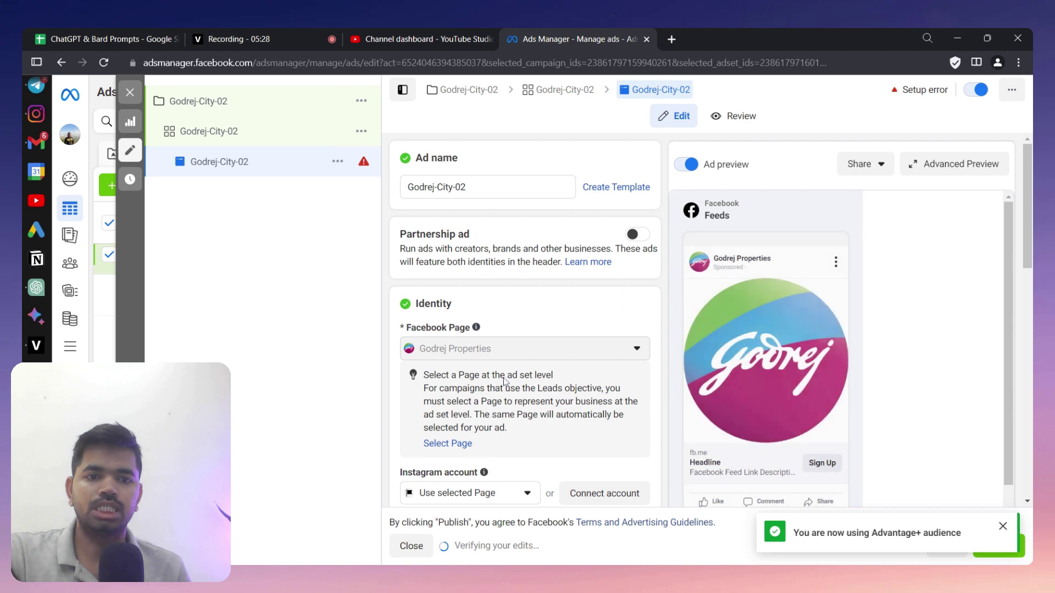
- Turn off Multi-advertiser ads for the Godrej-City-02 ad
scroll(504, 380, down, 10)
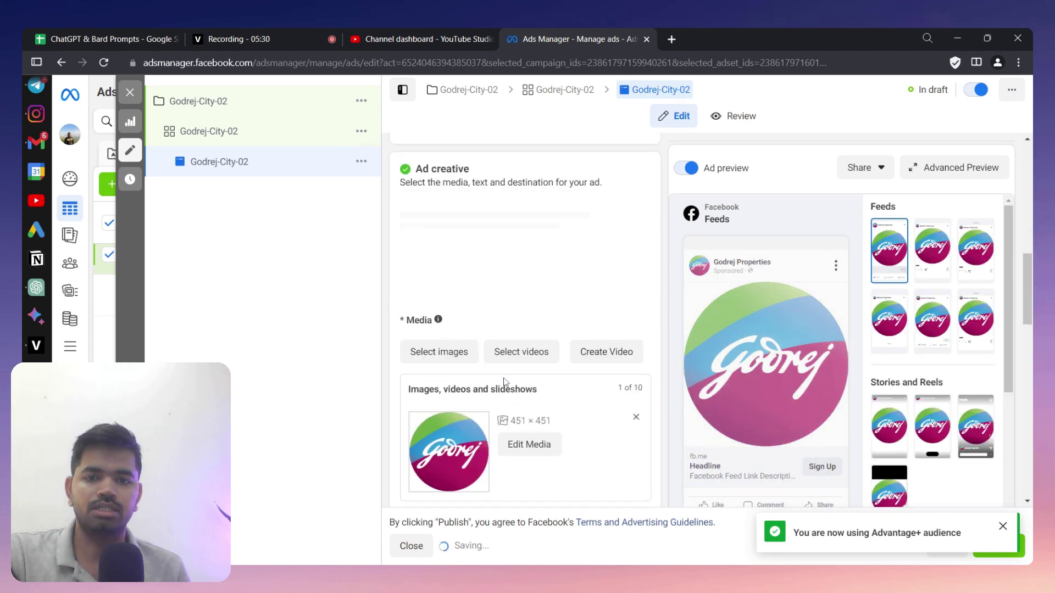
scroll(504, 380, up, 3)
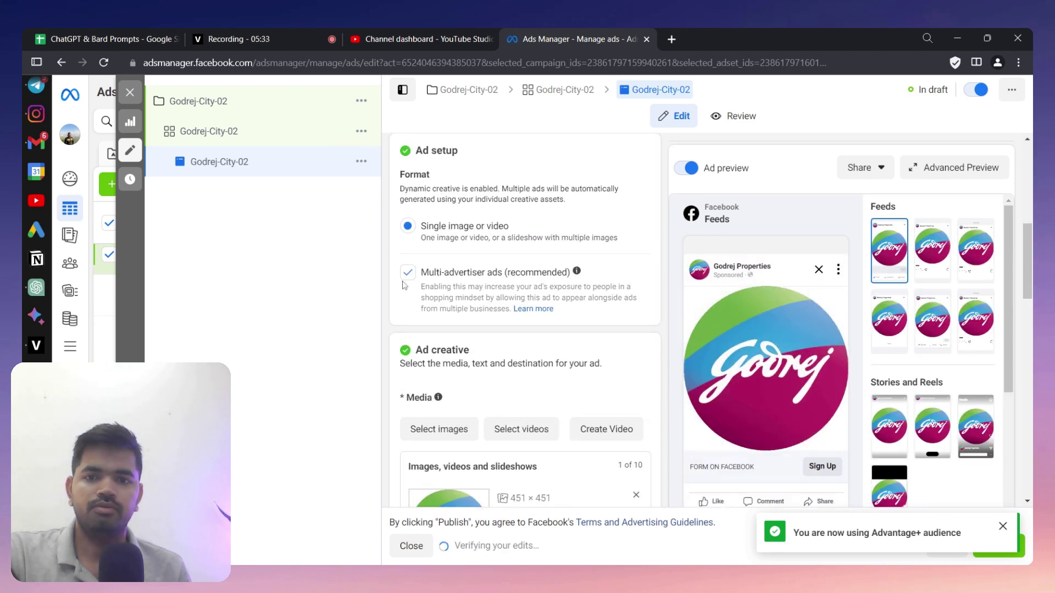
click(408, 273)
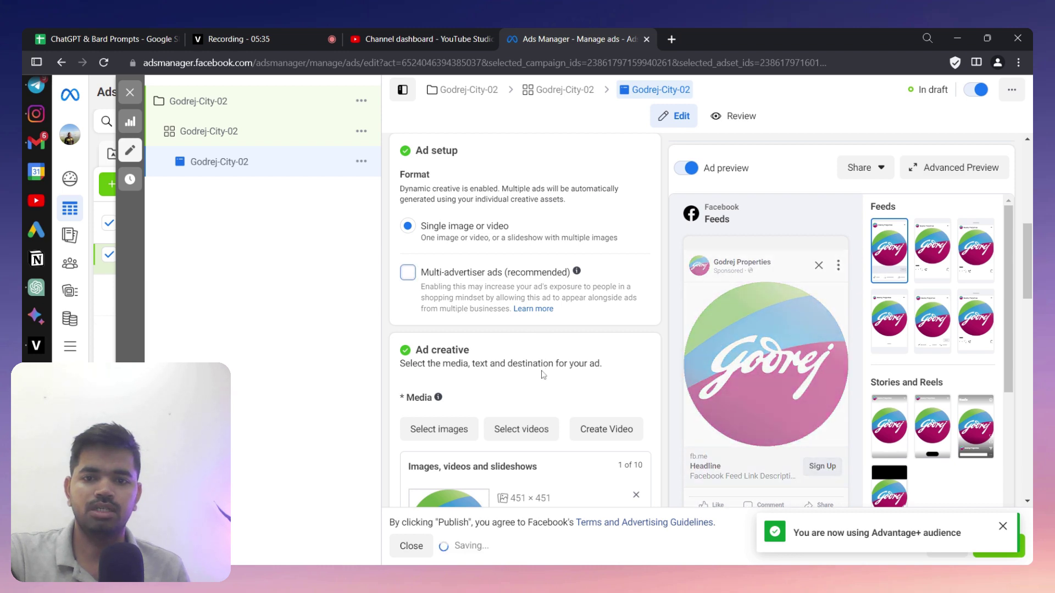
- Add the 0:08 Coming Soon video to the ad's media
scroll(552, 188, down, 5)
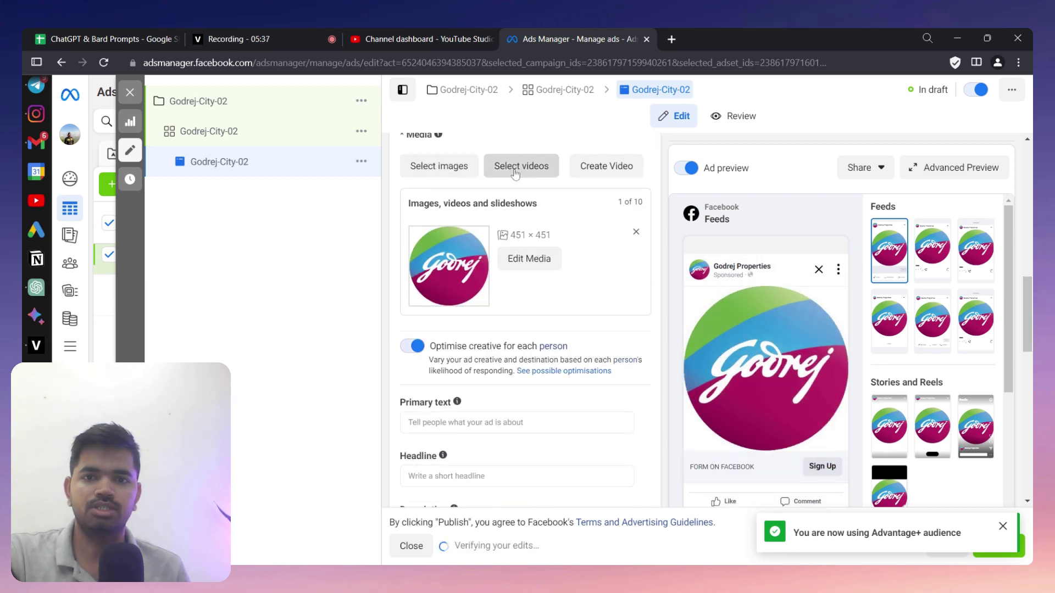
click(521, 166)
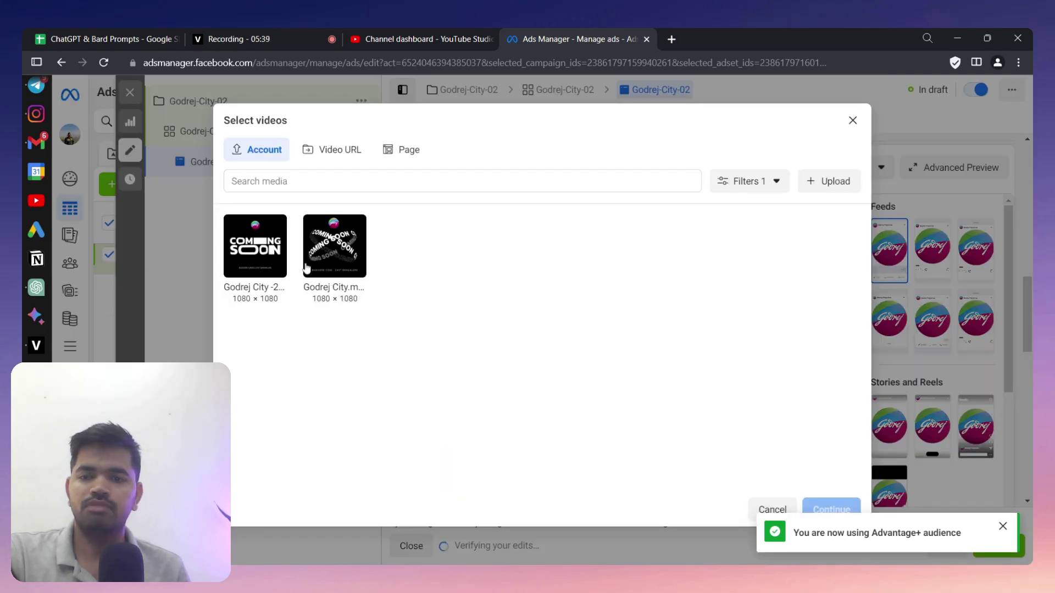
click(278, 271)
click(827, 508)
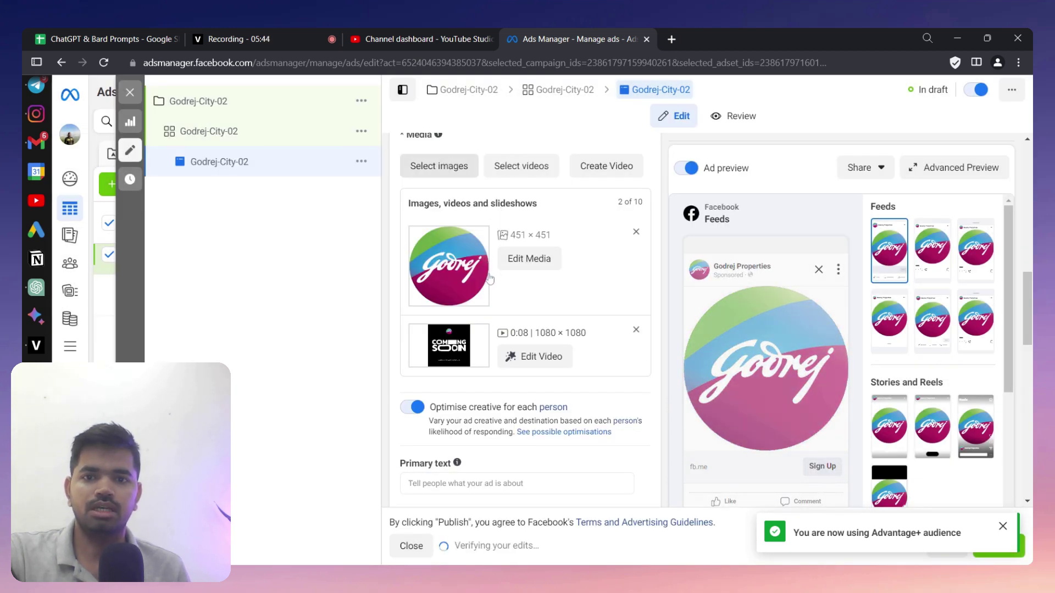
click(443, 167)
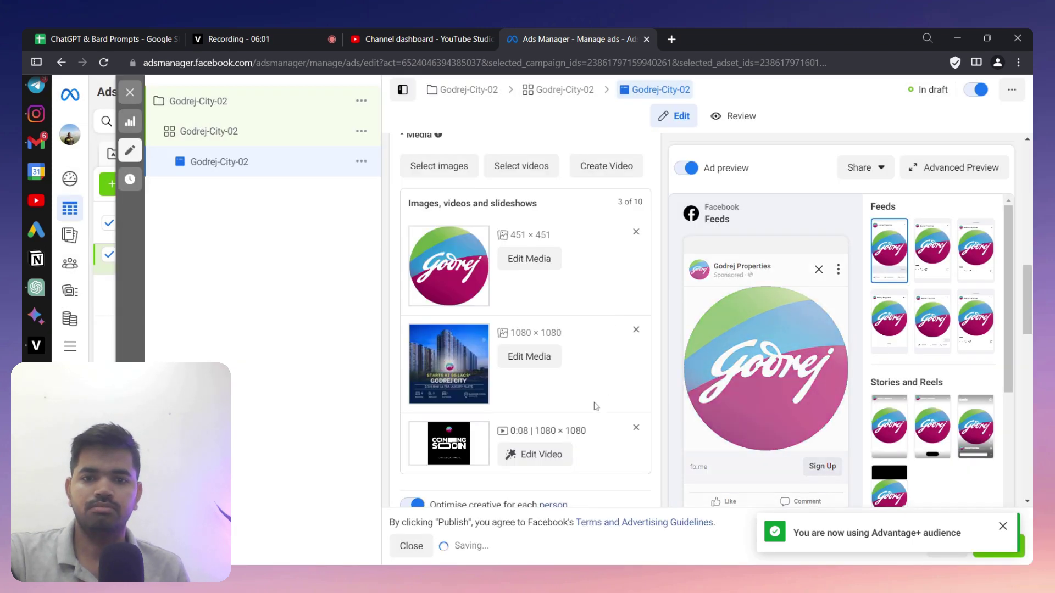
- Remove the Godrej logo image from the ad's media
click(636, 231)
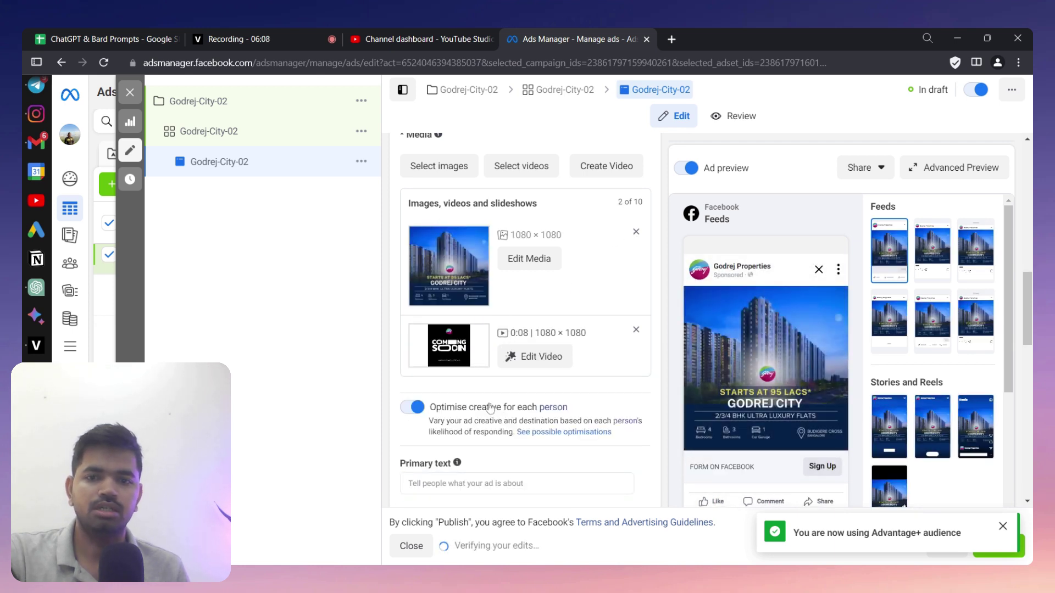
scroll(491, 408, up, 2)
scroll(549, 341, down, 2)
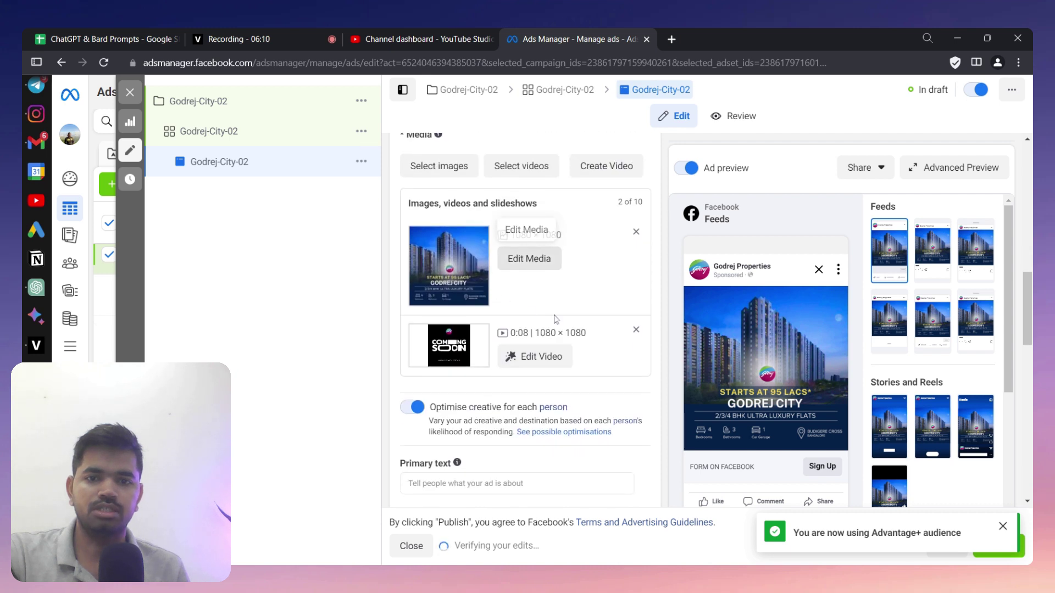
scroll(544, 340, down, 5)
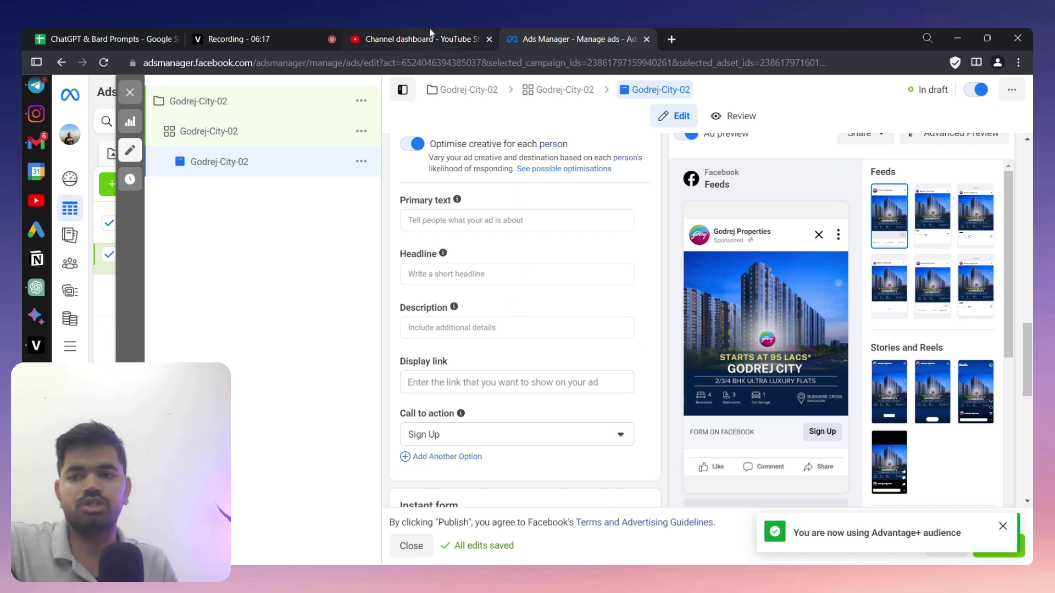
- Check the empty primary text, headline and description fields, then switch to ChatGPT
click(477, 216)
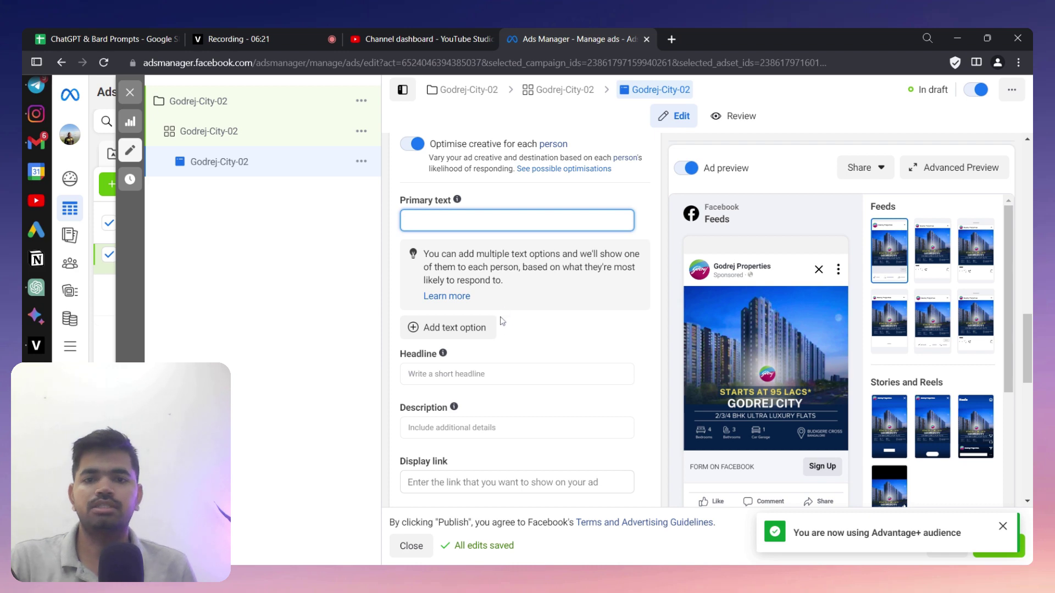
click(483, 375)
scroll(483, 375, up, 2)
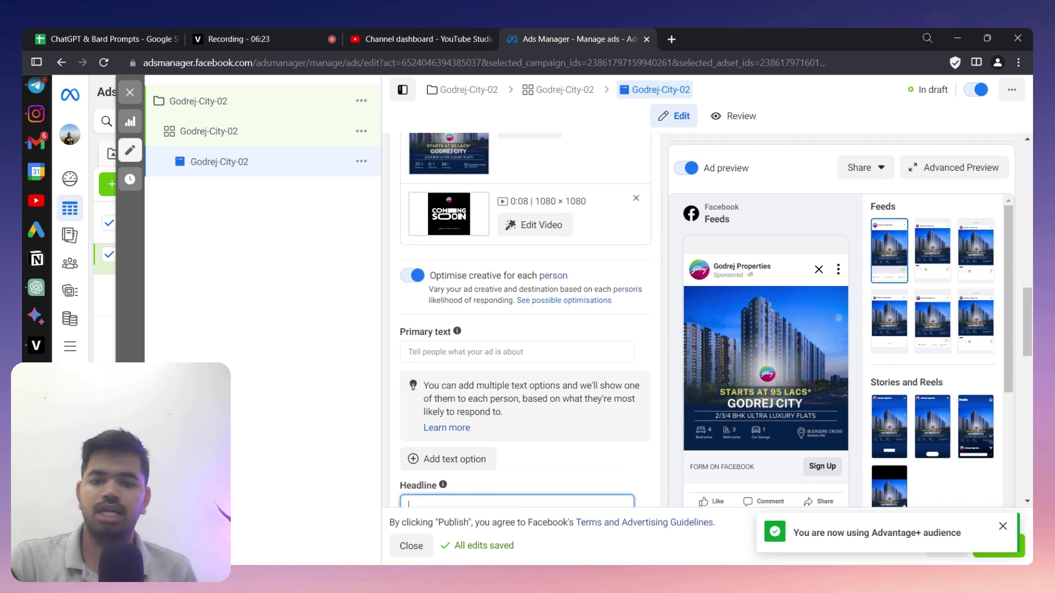
scroll(468, 361, up, 2)
scroll(469, 361, down, 7)
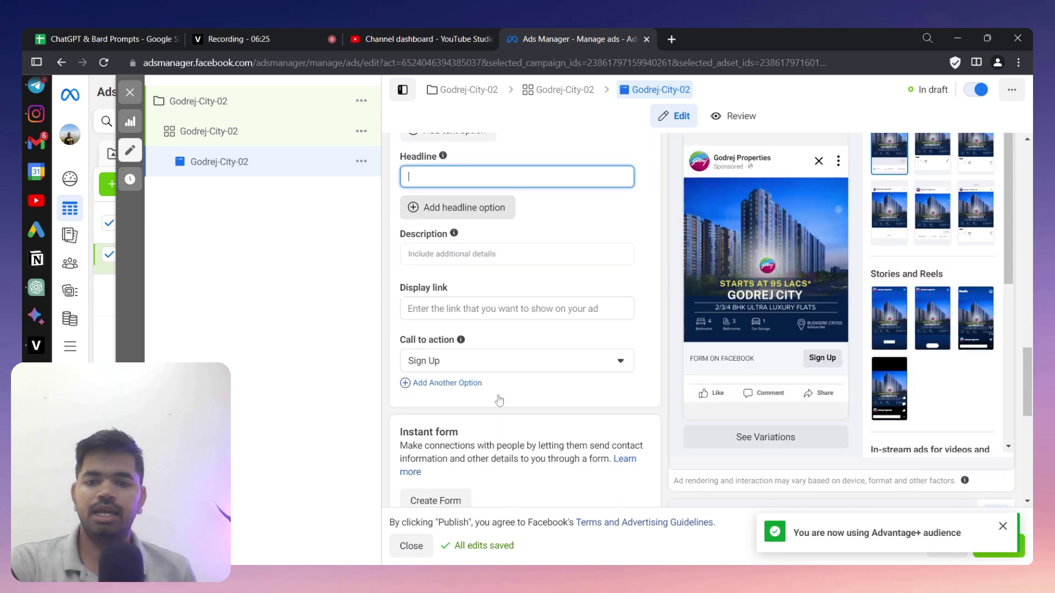
key(Tab)
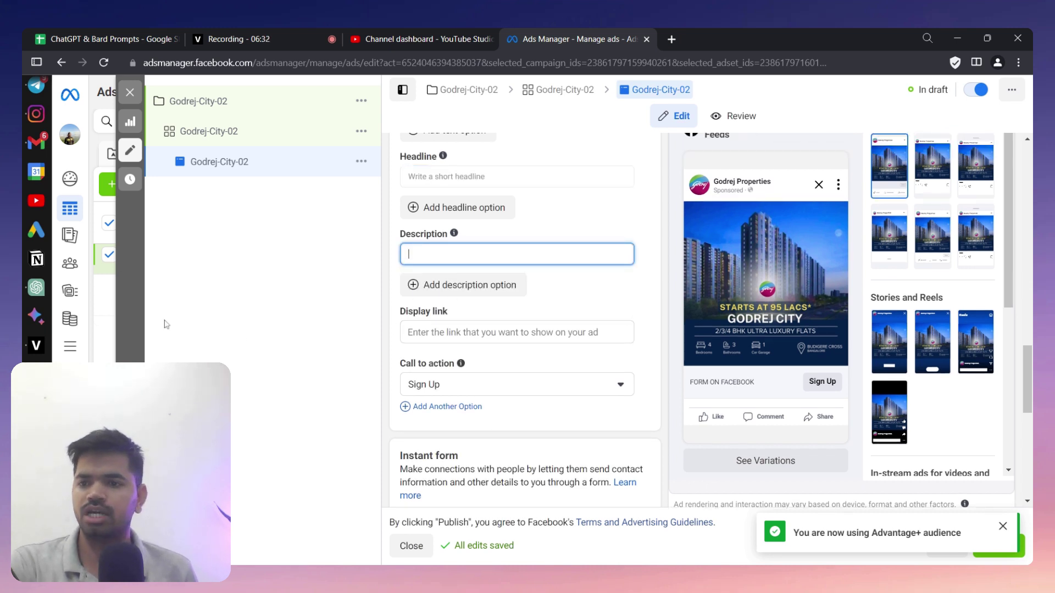
click(26, 294)
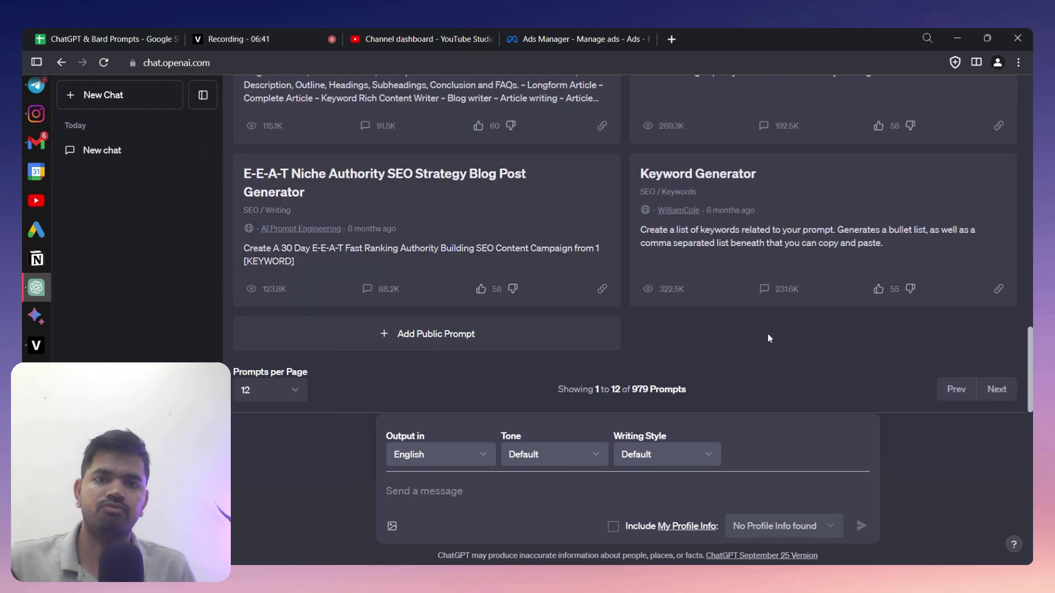
- Set GPT-4 to Browse with Bing and bring up the ChatGPT & Bard Prompts spreadsheet
scroll(767, 334, up, 10)
mouse_move(681, 109)
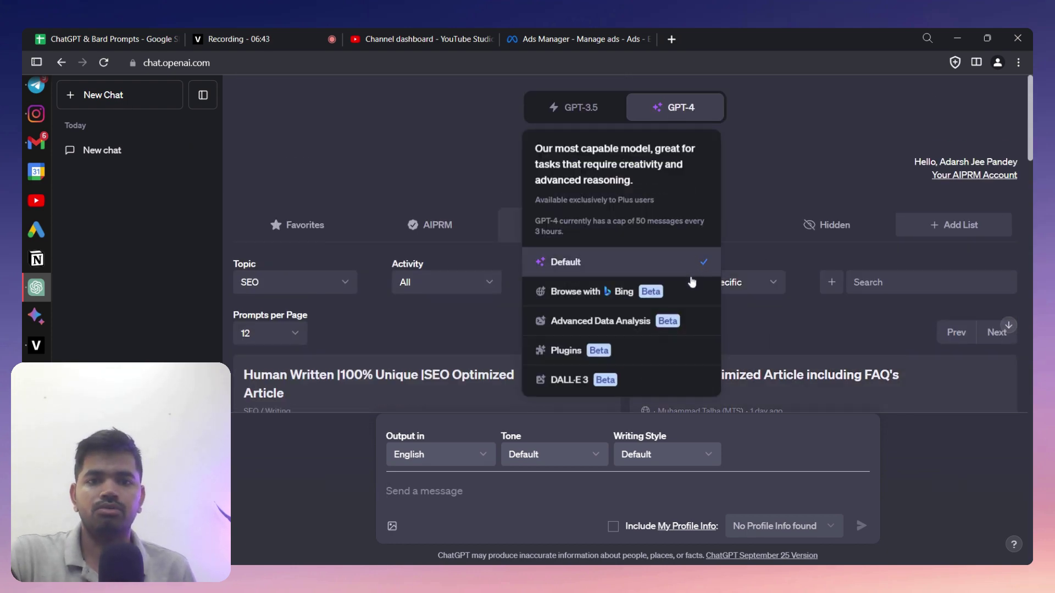
click(645, 291)
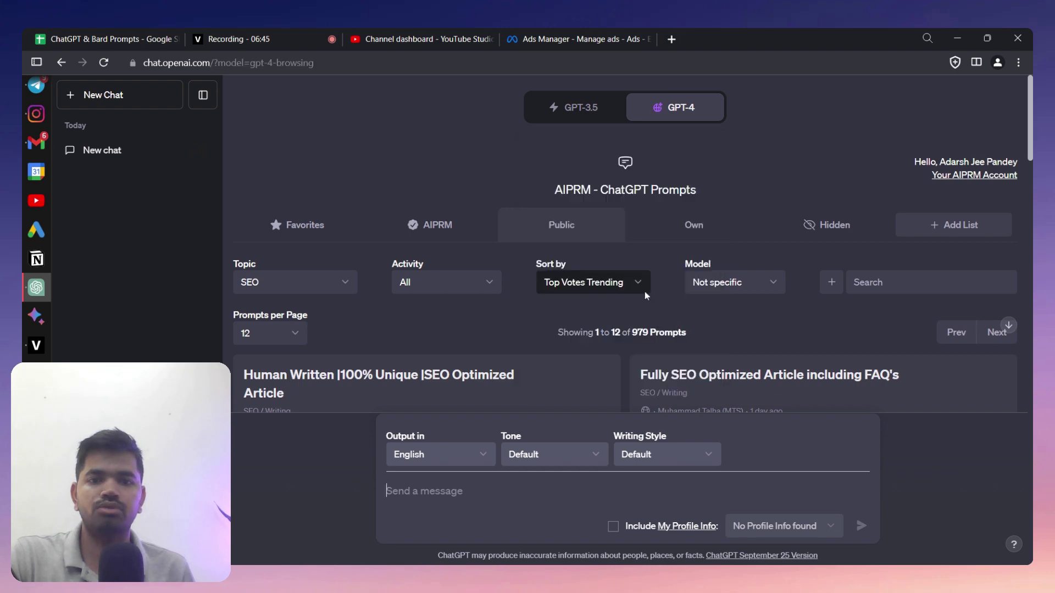
click(125, 39)
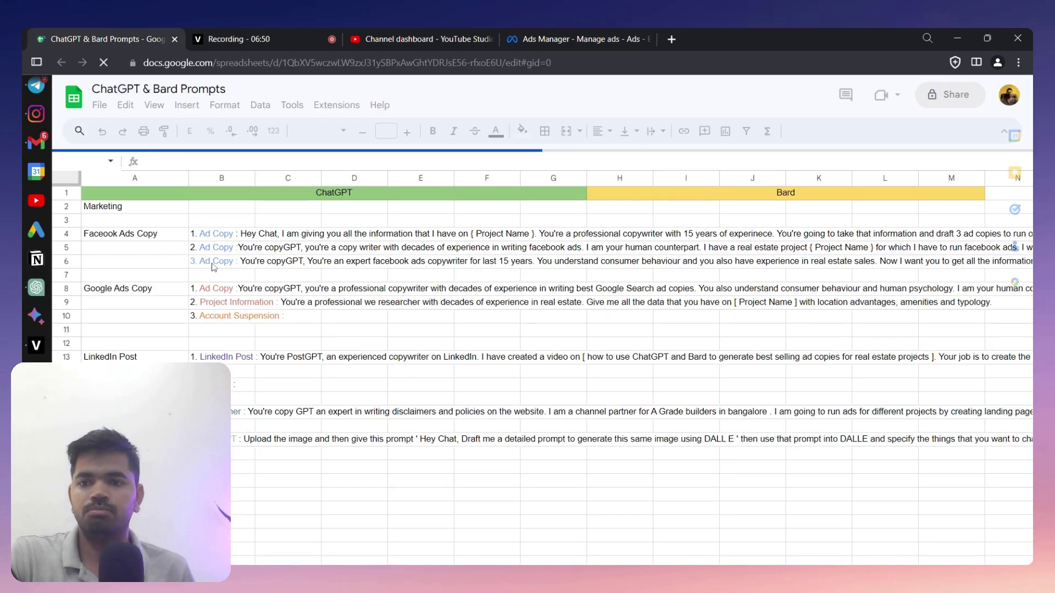
- Copy the third Facebook ad-copy prompt from cell B6 and return to ChatGPT
double_click(214, 262)
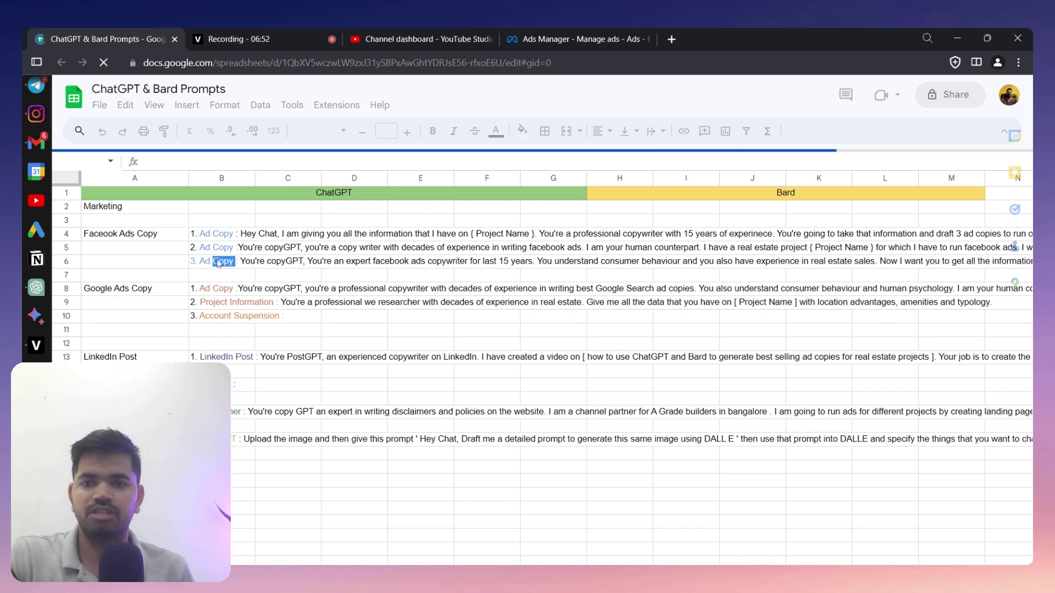
key(ctrl+a)
key(ctrl+c)
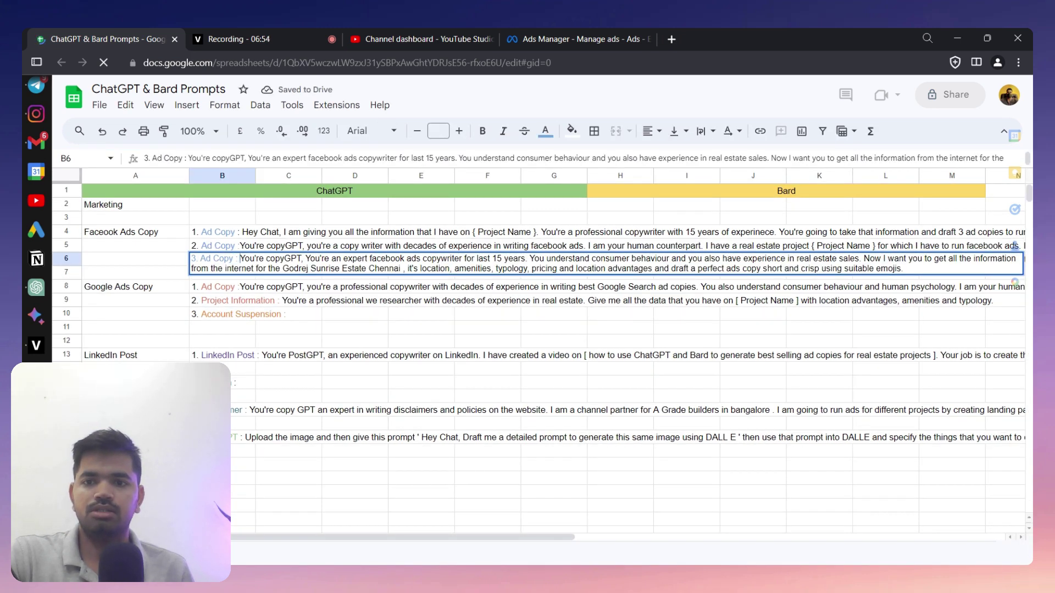
drag(240, 258, 918, 274)
click(36, 287)
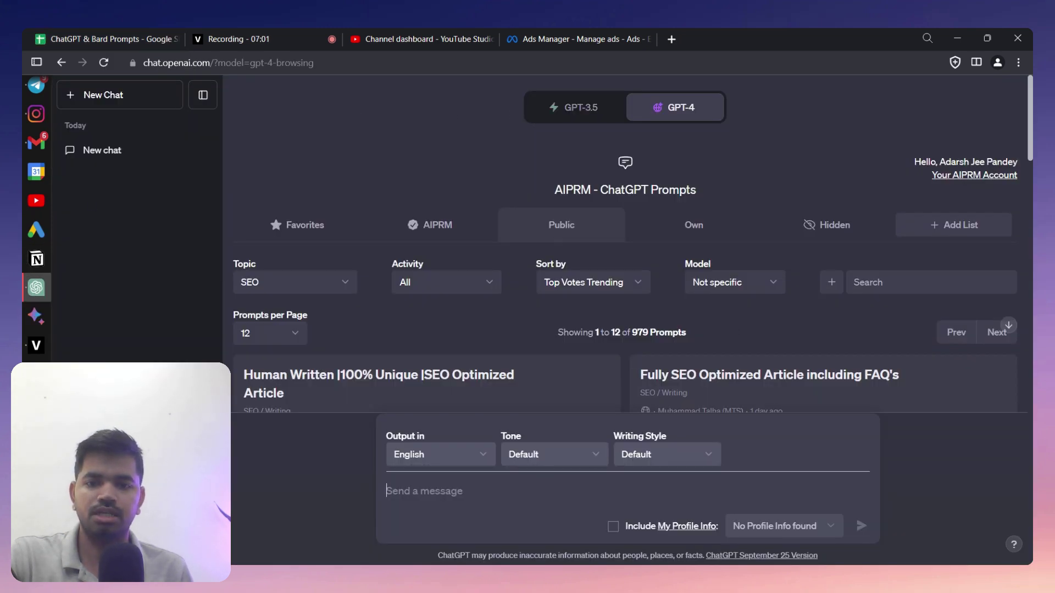
- Paste the copywriter prompt, replacing 'Godrej Sunrise Estate Chennai' with 'new launch project of Godrej City, Whitefield'
key(ctrl+v)
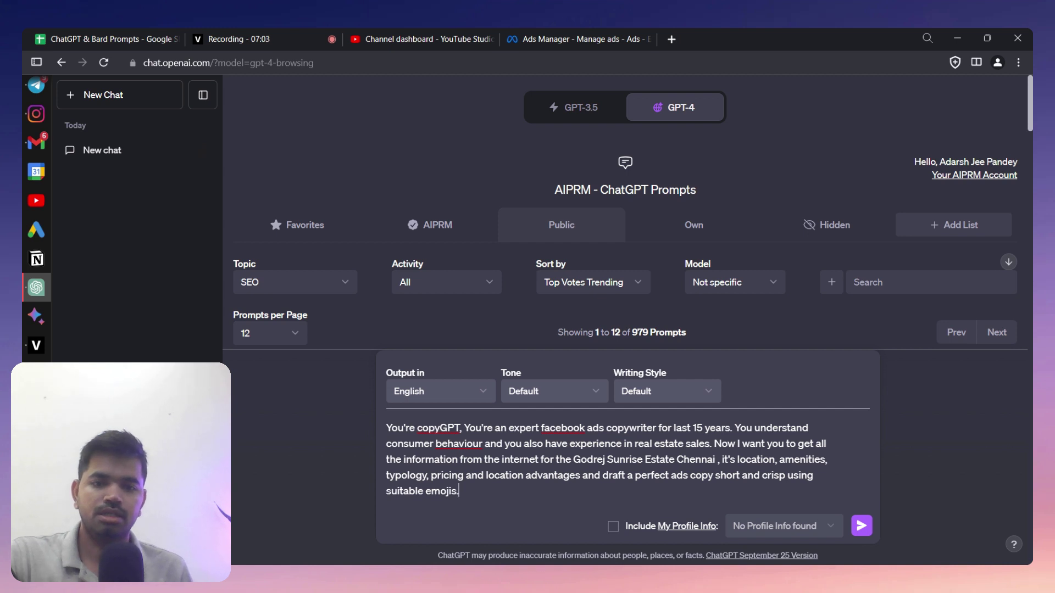
drag(573, 459, 707, 459)
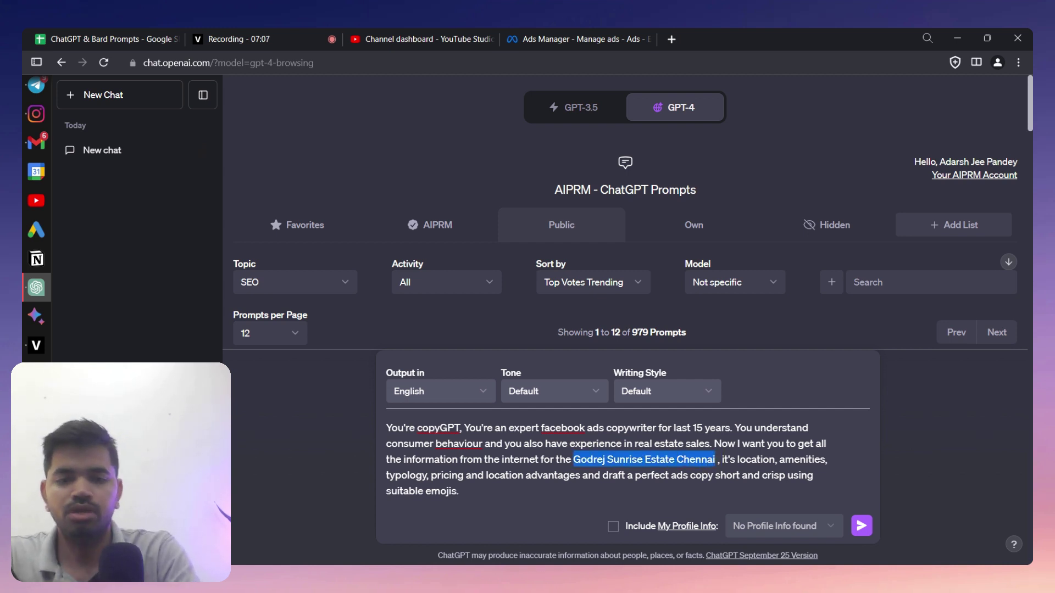
key(BackSpace)
text(Godre)
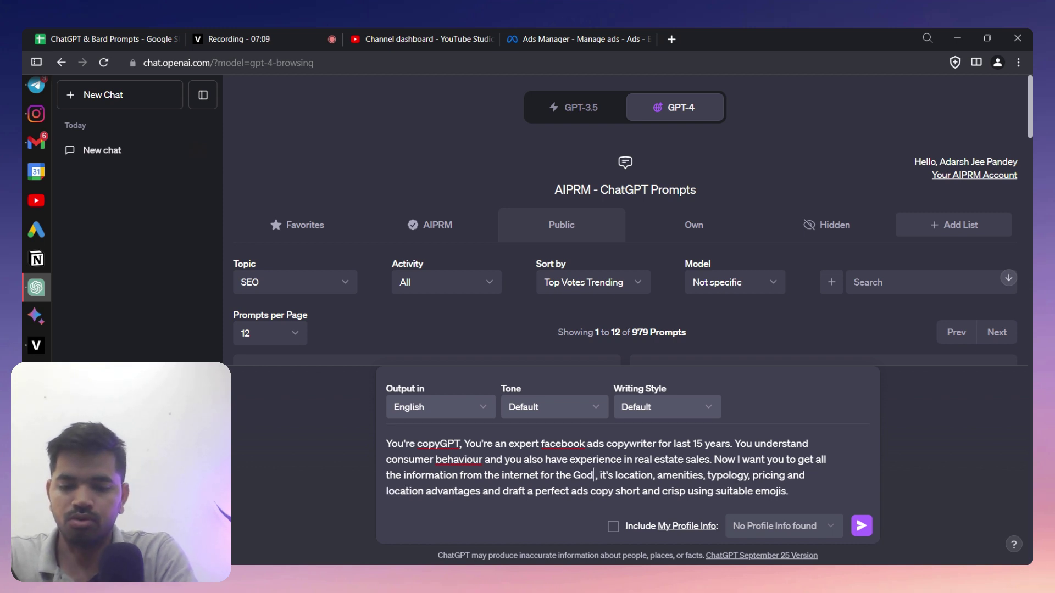
text(j City)
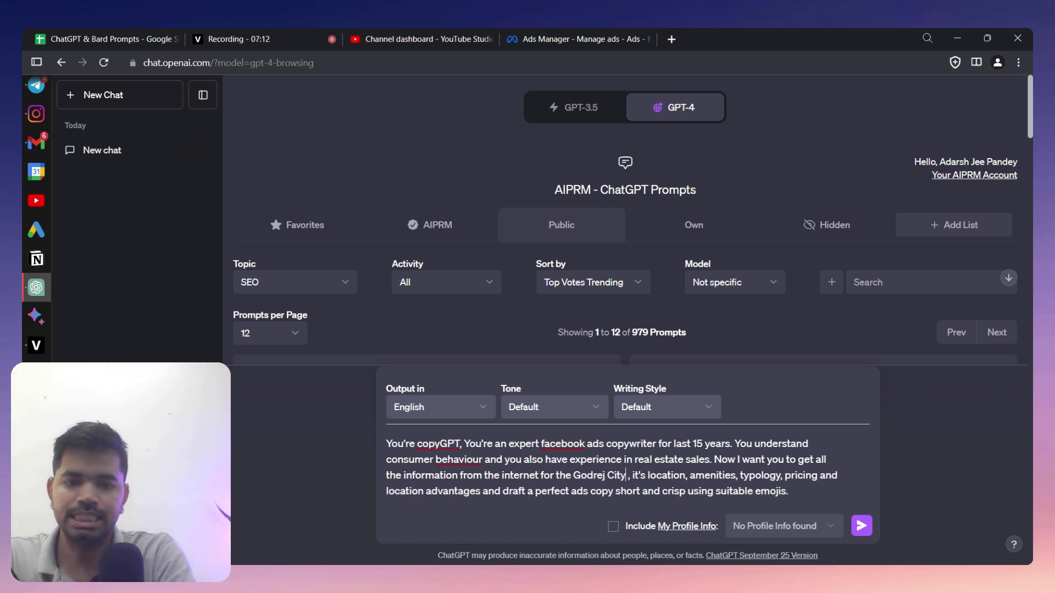
text(, Wh , )
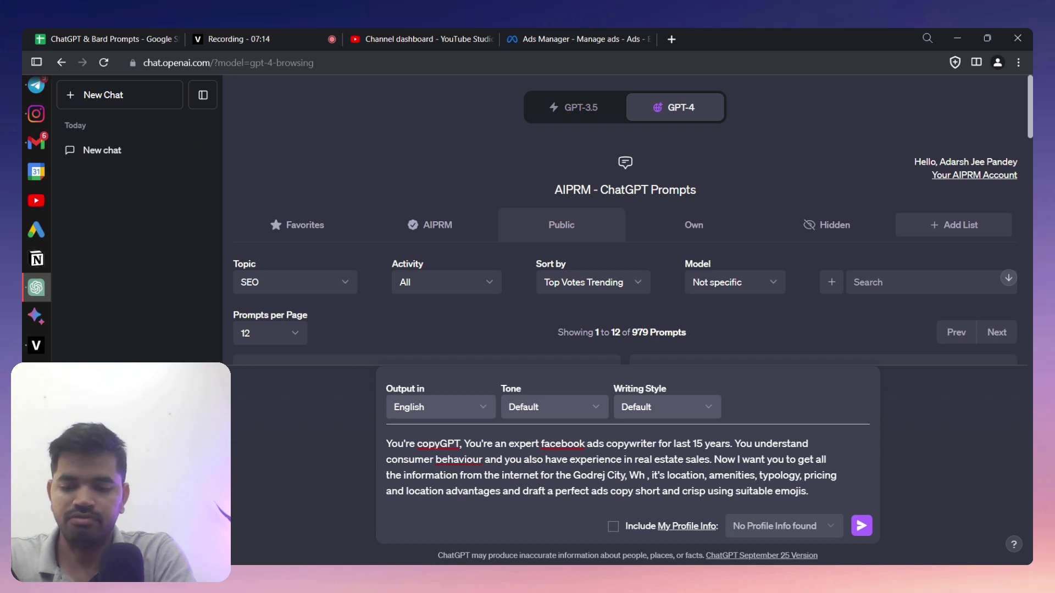
text(il)
key(BackSpace)
key(BackSpace)
key(BackSpace)
key(BackSpace)
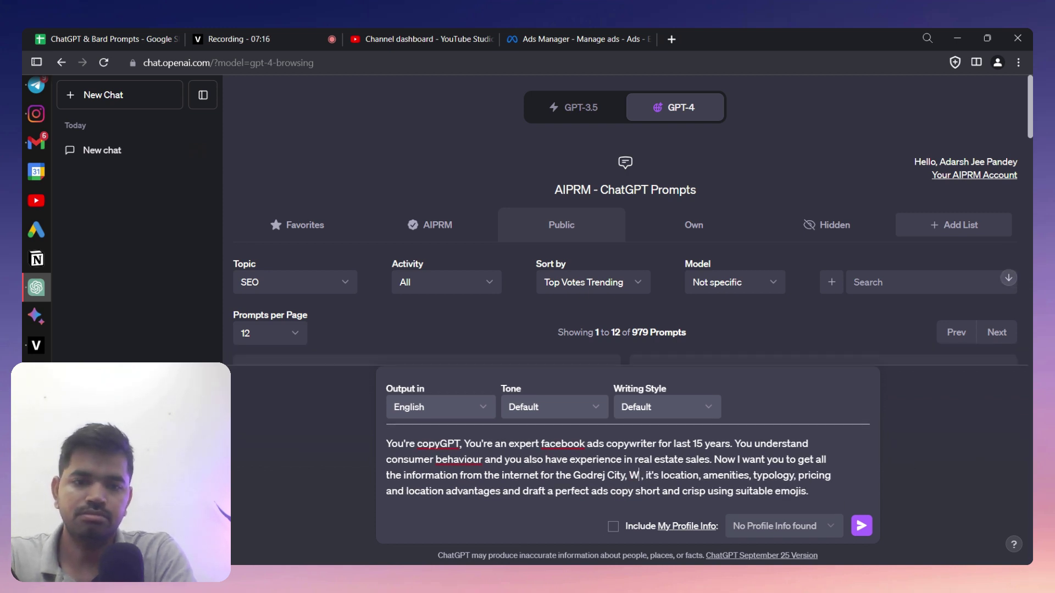
key(BackSpace)
key(BackSpace)
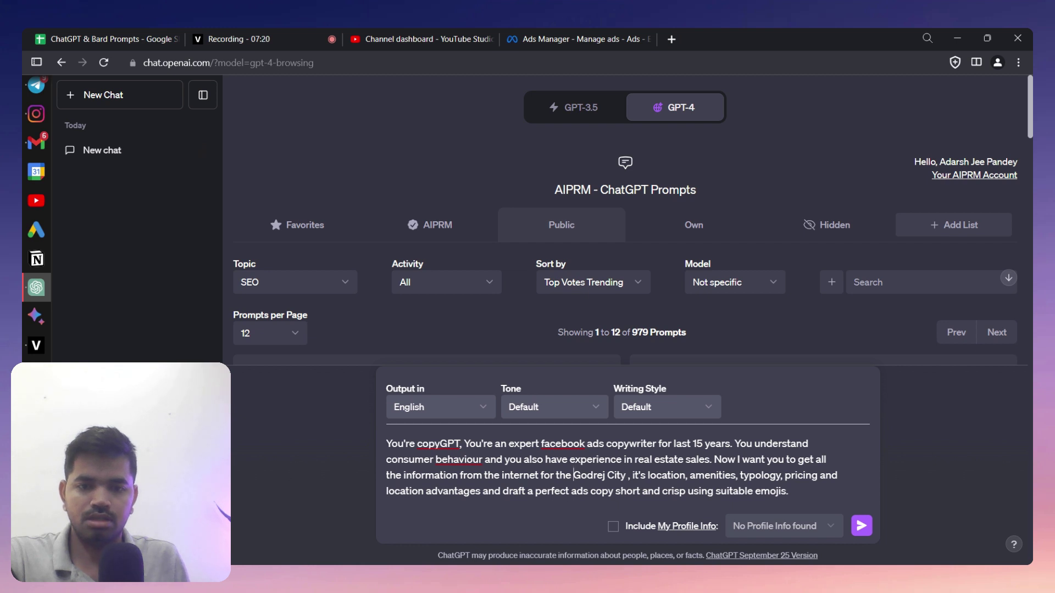
text(new launc)
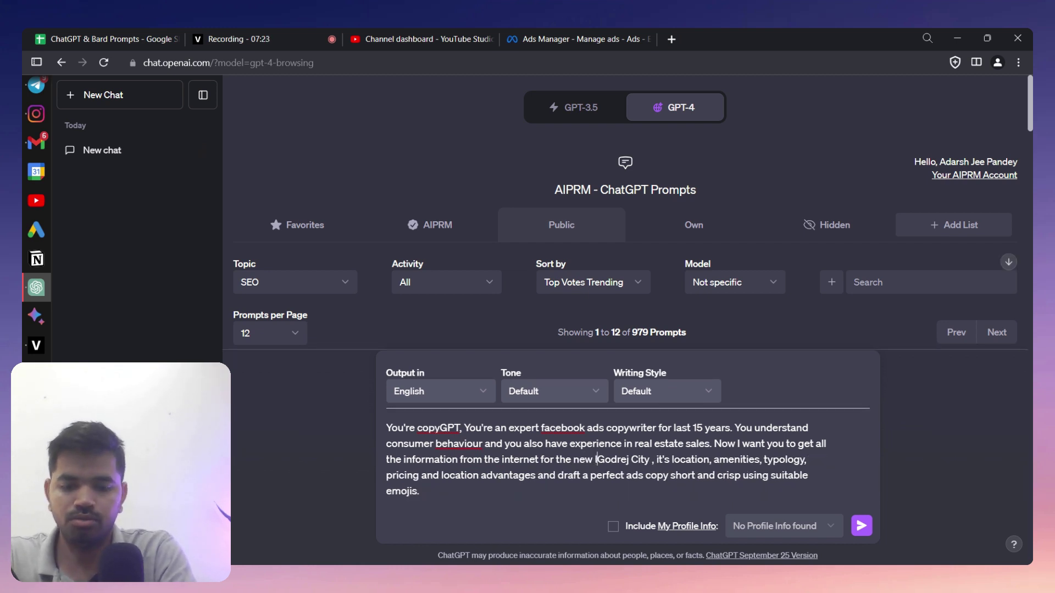
text(h )
text(project )
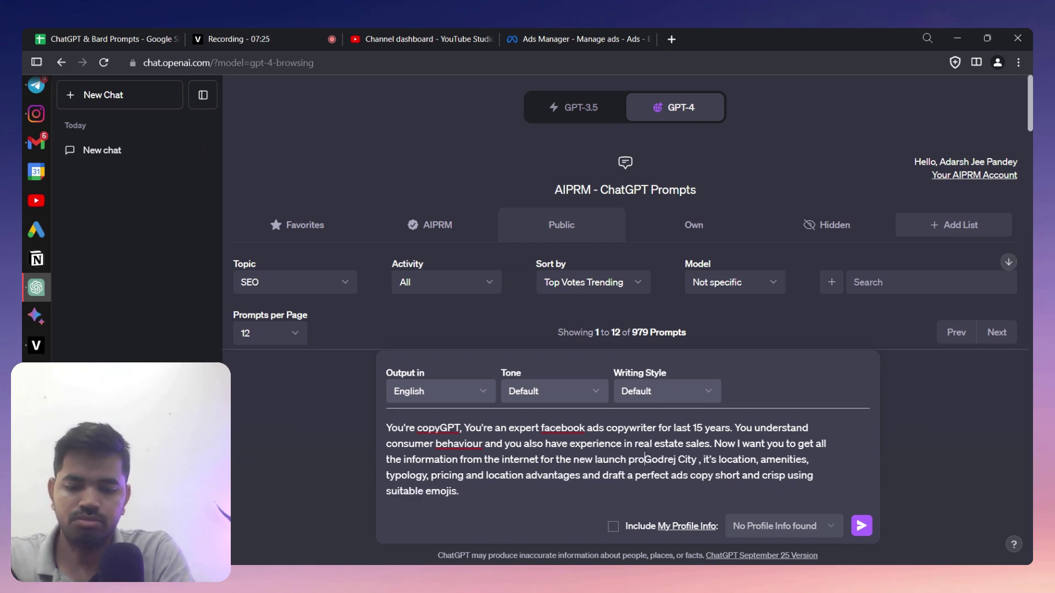
text(of Godrej City)
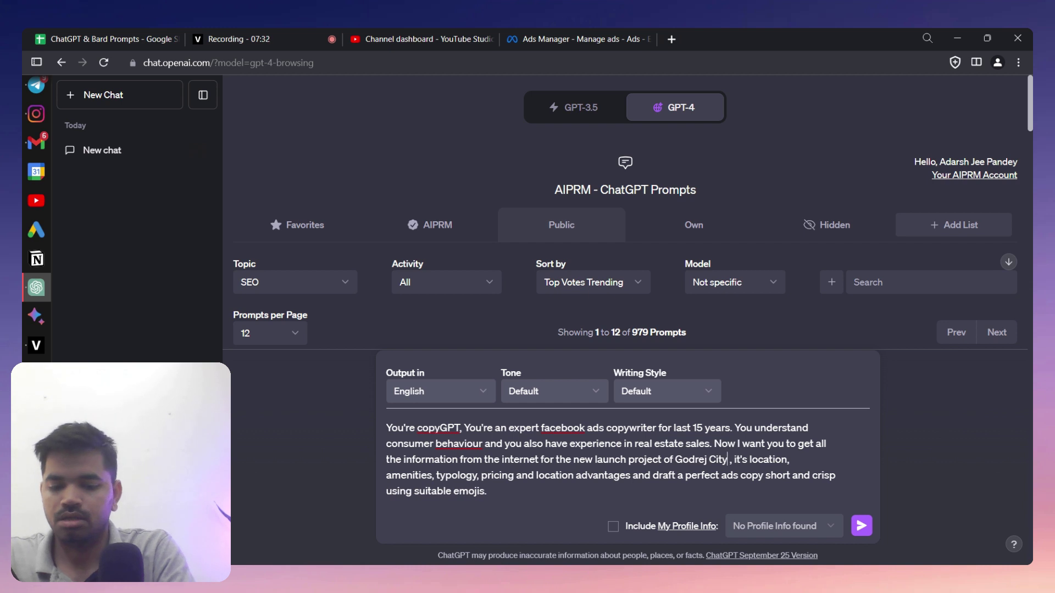
text(, White)
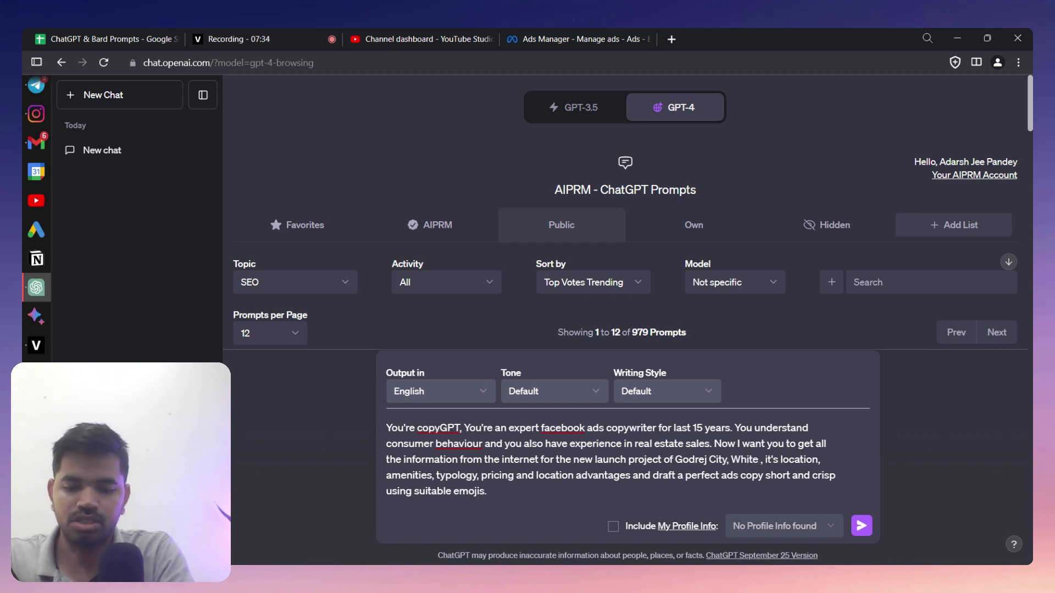
text(field)
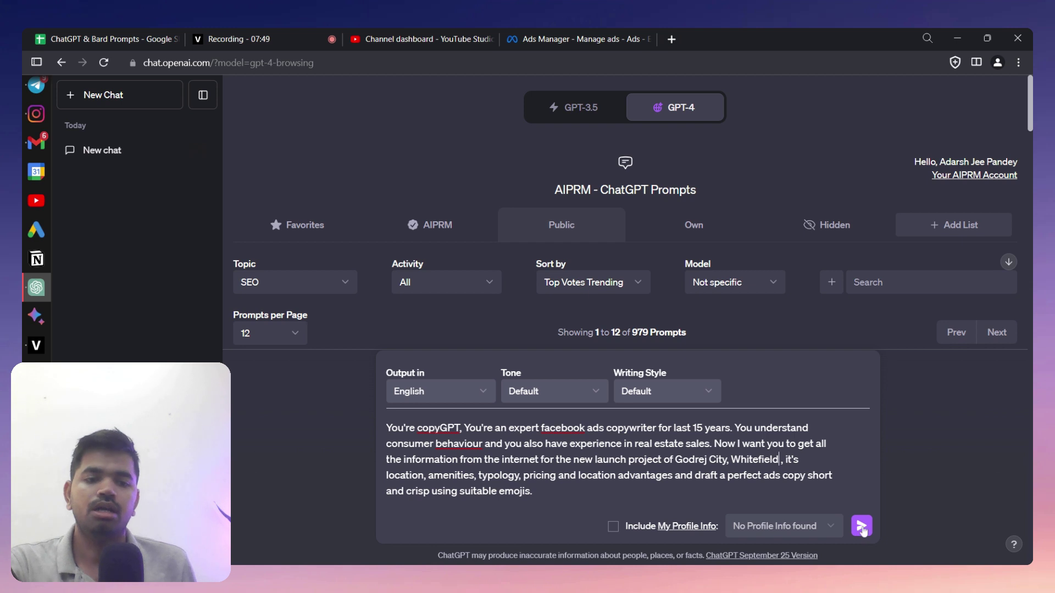
- Send the Godrej City, Whitefield prompt and select 'Godrej Splendour' in ChatGPT's answer
click(861, 527)
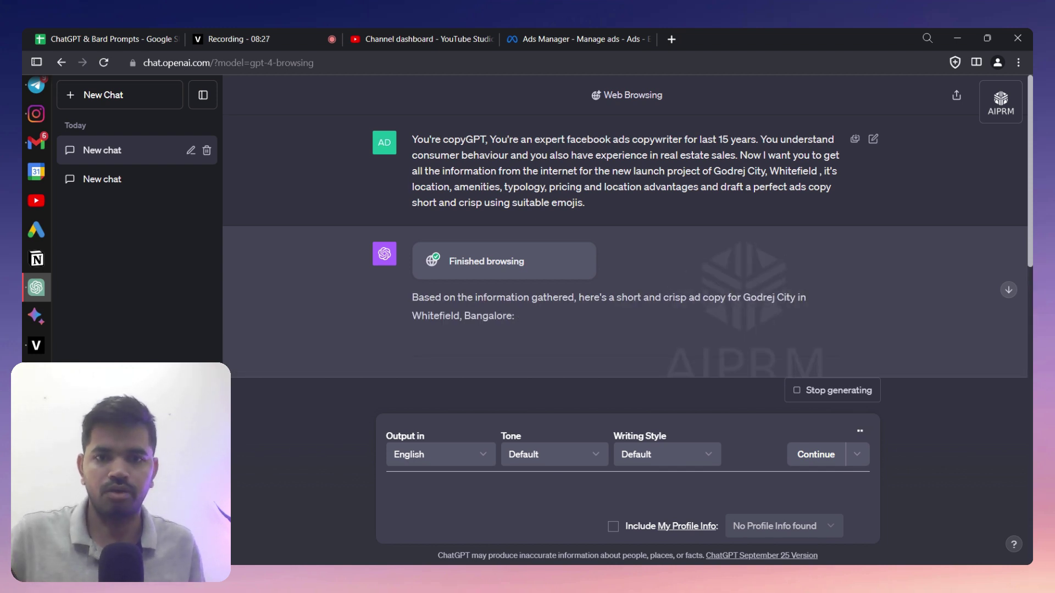
scroll(577, 307, down, 4)
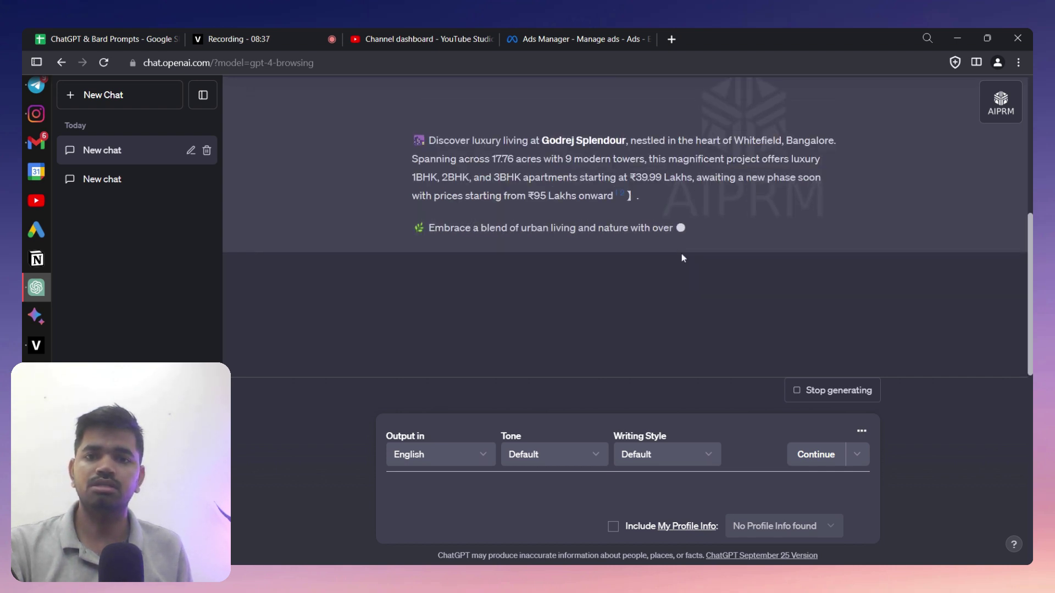
scroll(682, 256, up, 3)
drag(541, 270, 626, 270)
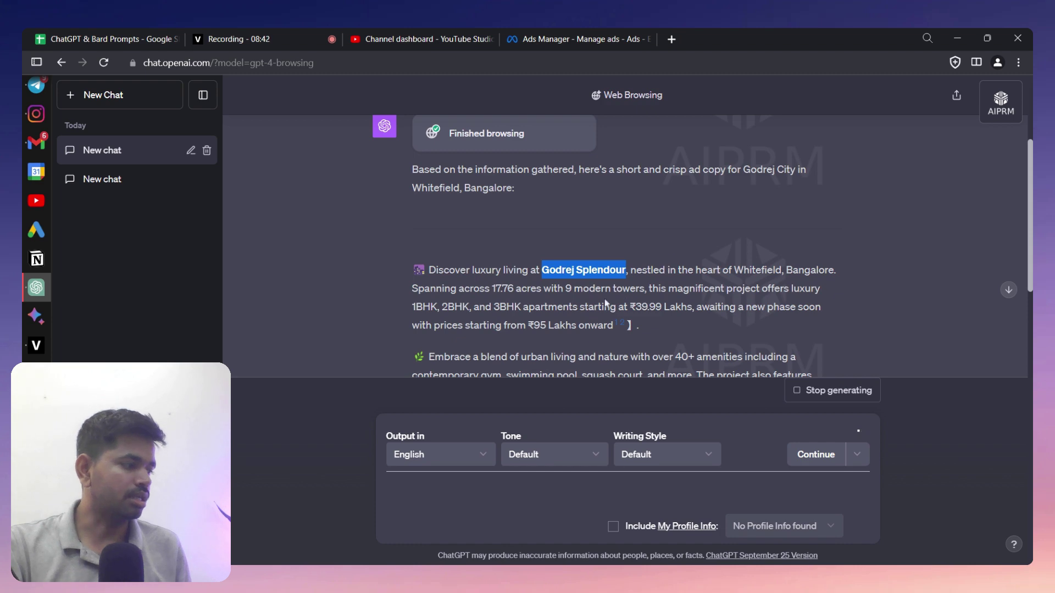
- Go back to the original ad-copy prompt and open it for editing
scroll(667, 245, down, 1)
scroll(626, 247, down, 2)
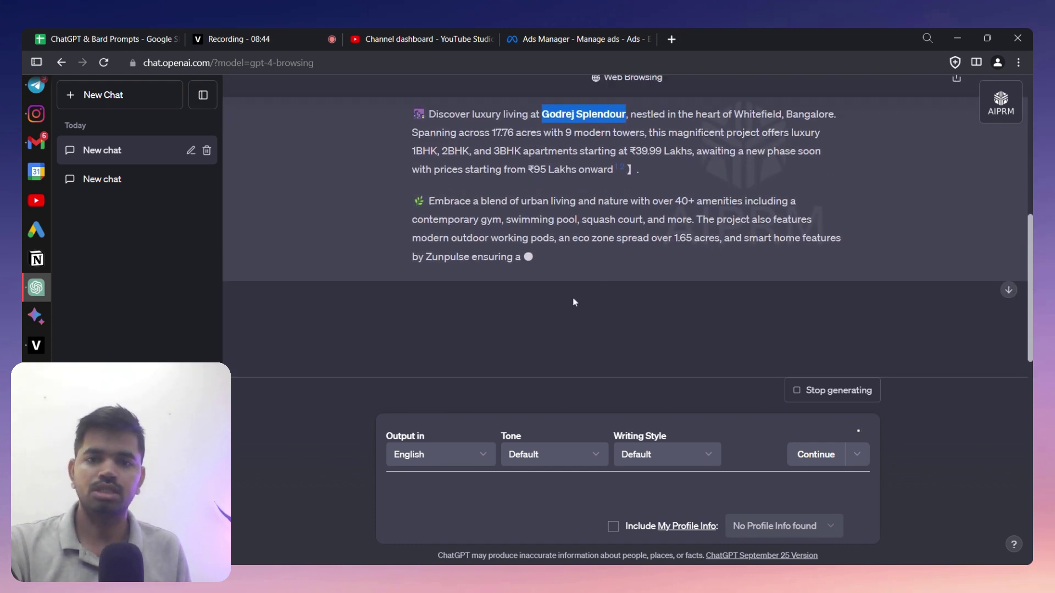
scroll(578, 298, down, 2)
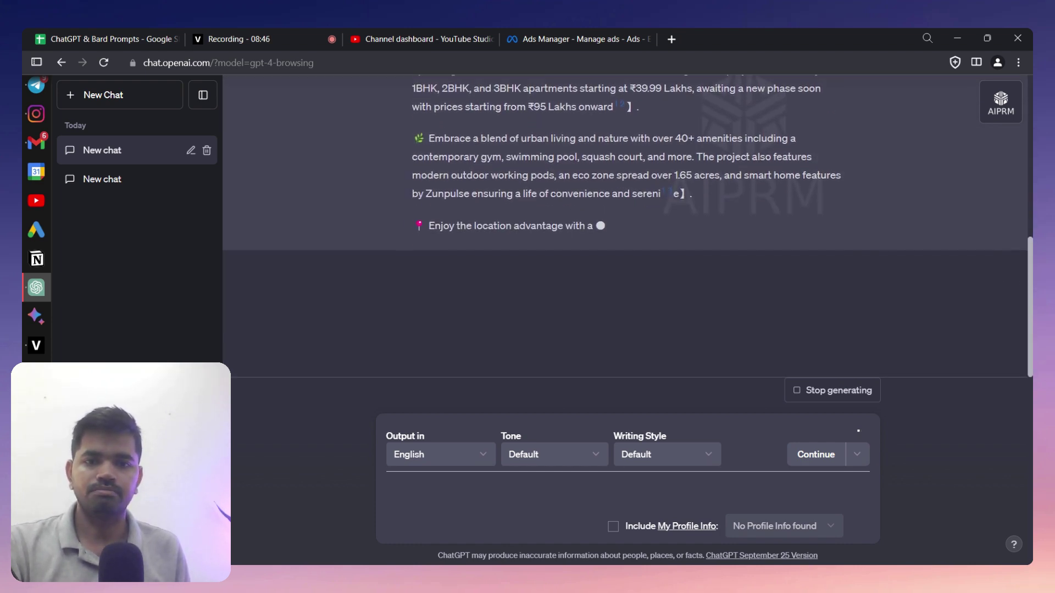
scroll(578, 298, up, 5)
scroll(578, 297, up, 2)
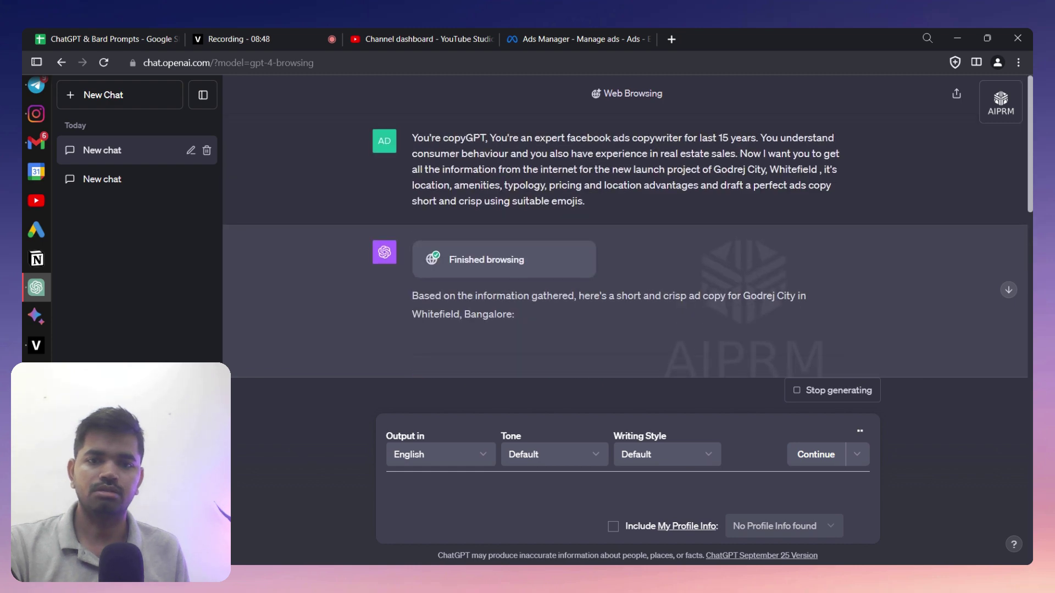
scroll(580, 293, down, 4)
scroll(580, 292, up, 3)
click(872, 141)
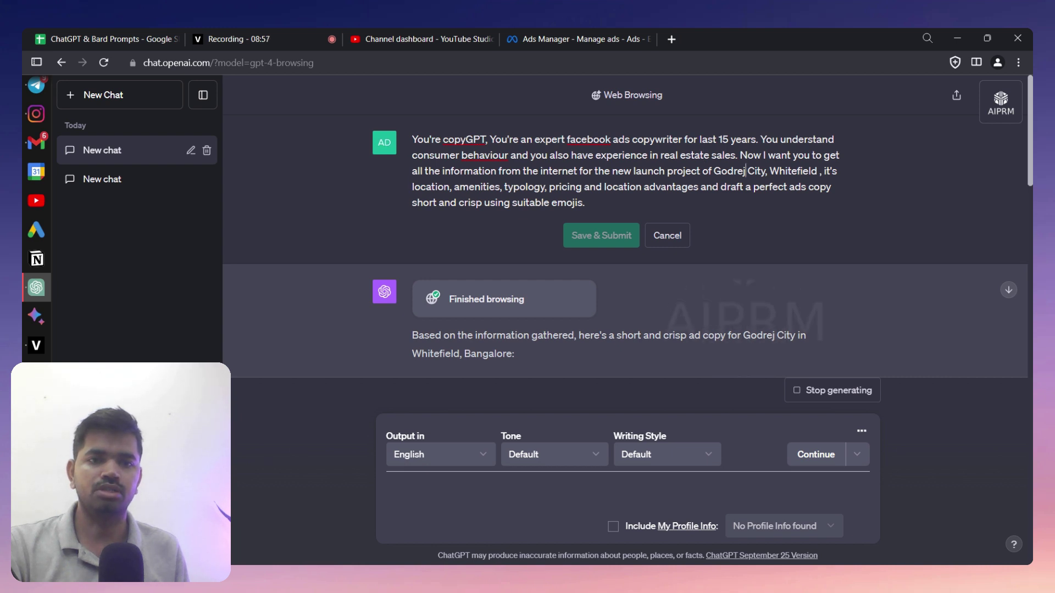
- Change 'City, Whitefield' to ', Budigere Cross' in the prompt and resubmit it with Save & Submit
key(shift+Right)
key(shift+Right)
key(shift+Right)
key(shift+Right)
key(shift+Right)
key(shift+Right)
key(shift+Right)
key(shift+Right)
key(shift+Right)
key(shift+Right)
key(shift+Right)
key(shift+Right)
key(shift+Right)
key(shift+Right)
key(shift+Right)
key(shift+Right)
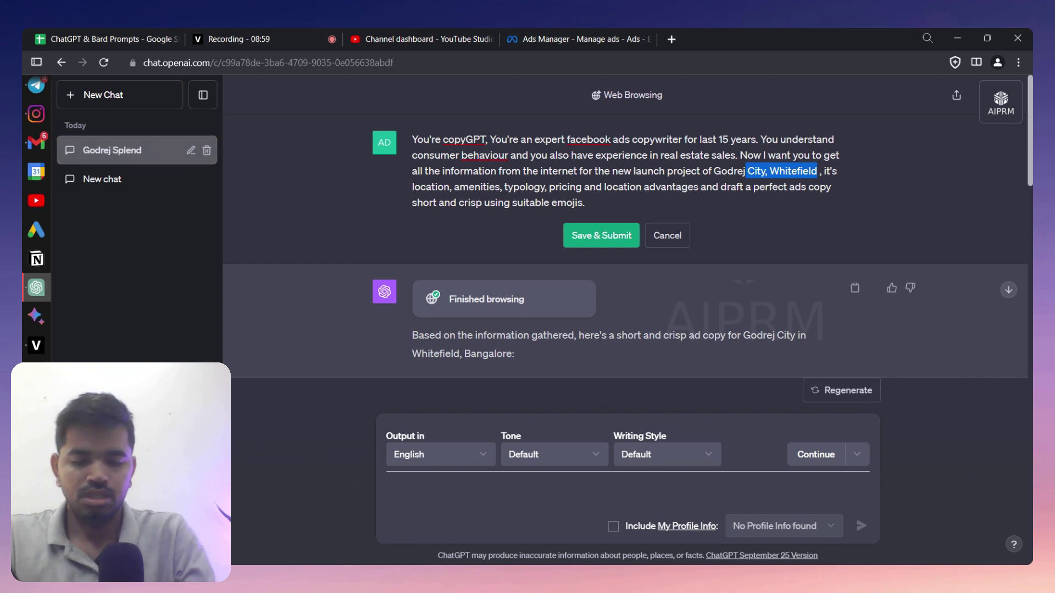
key(BackSpace)
text(, B)
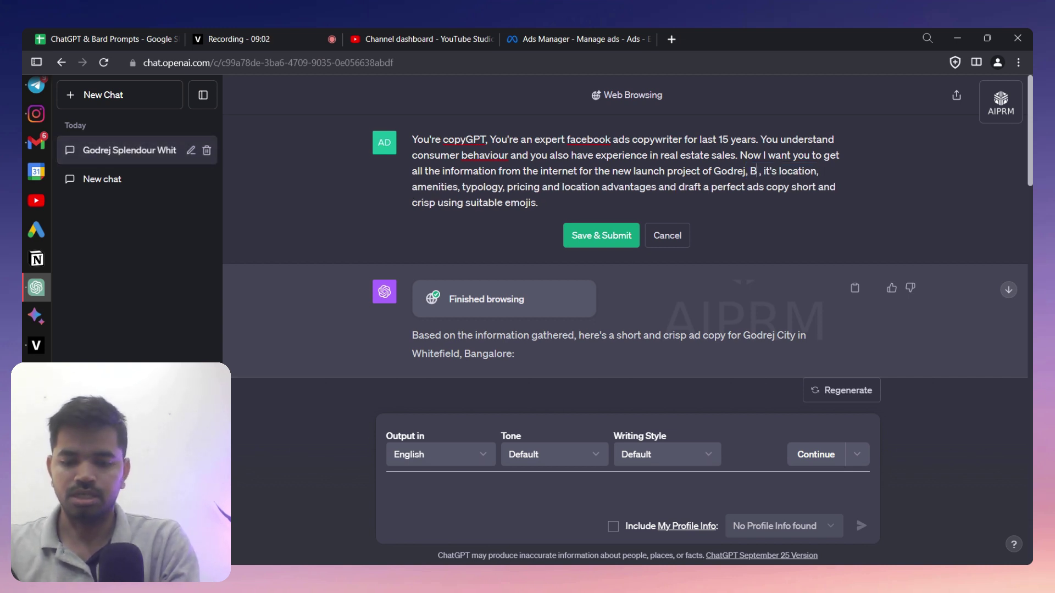
text(udigere)
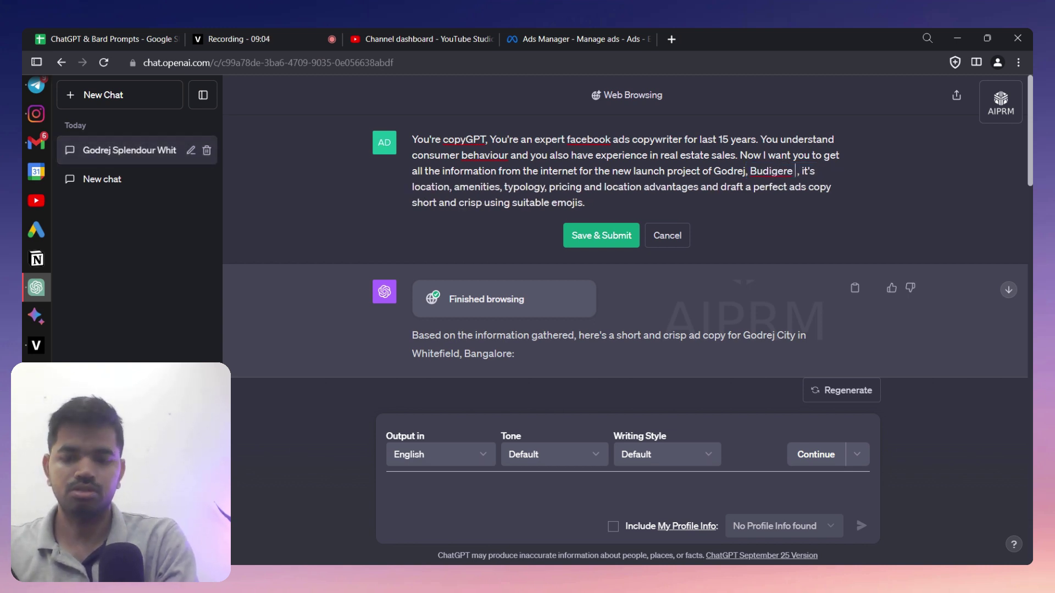
text( Cross)
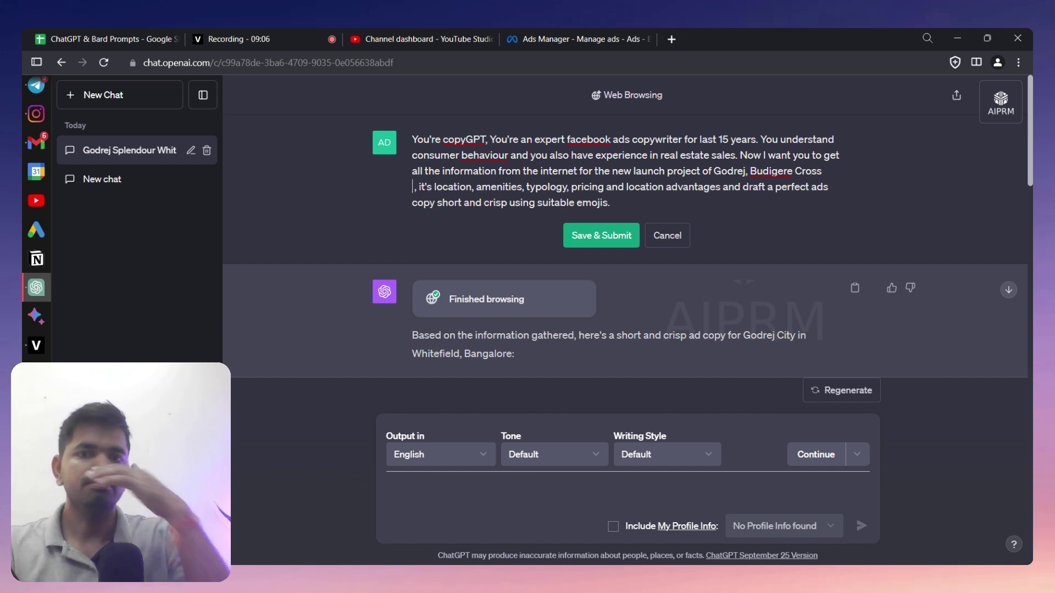
click(639, 240)
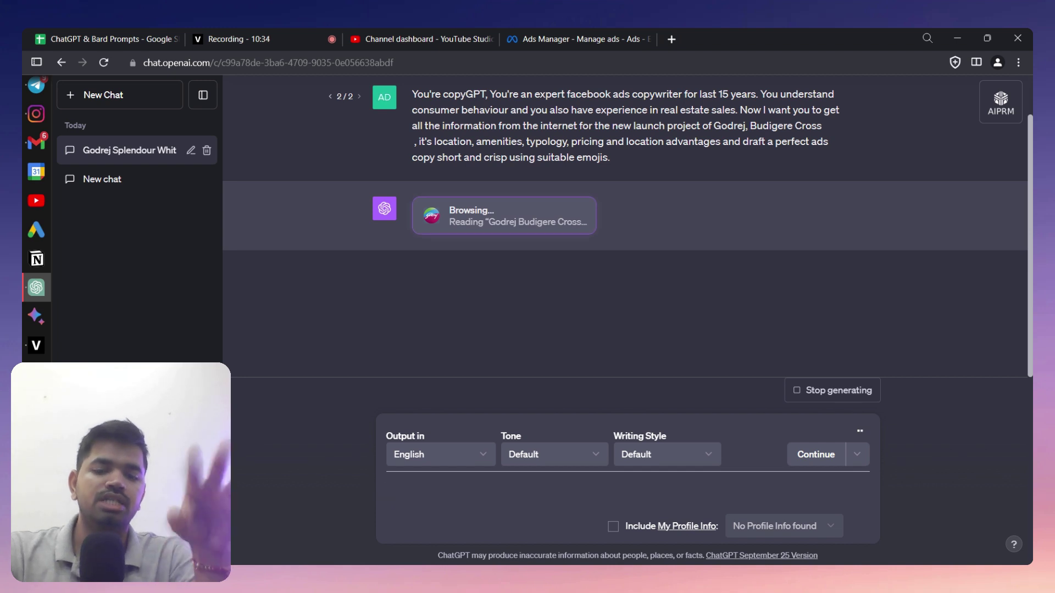
- Draft the follow-up 'make the ad copy compact and concise and make sure to use the emoji' and stop the long answer
text(Us)
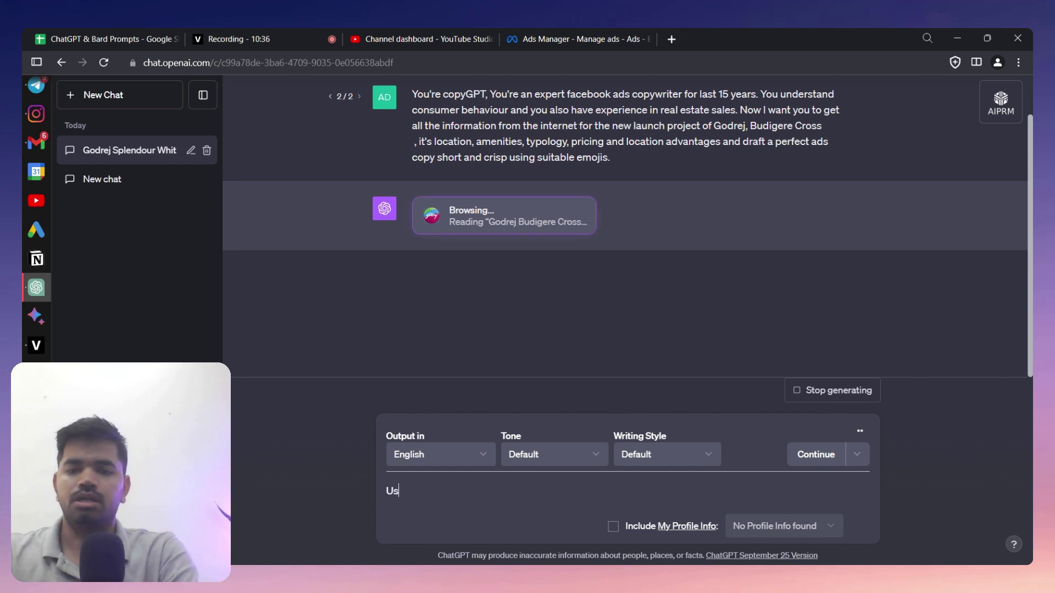
text(e)
key(BackSpace)
key(BackSpace)
key(BackSpace)
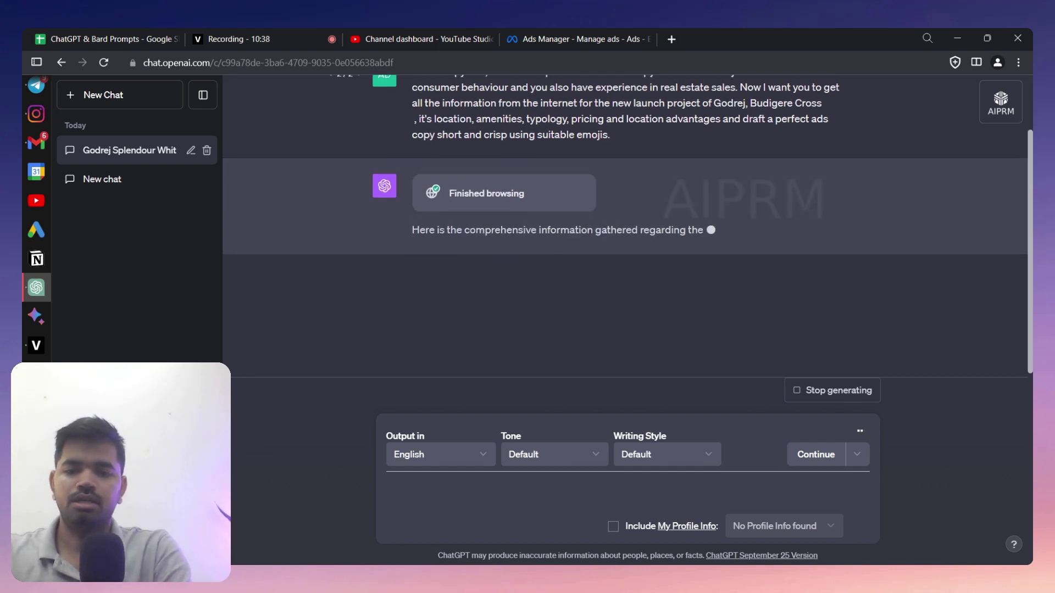
text(make the ad)
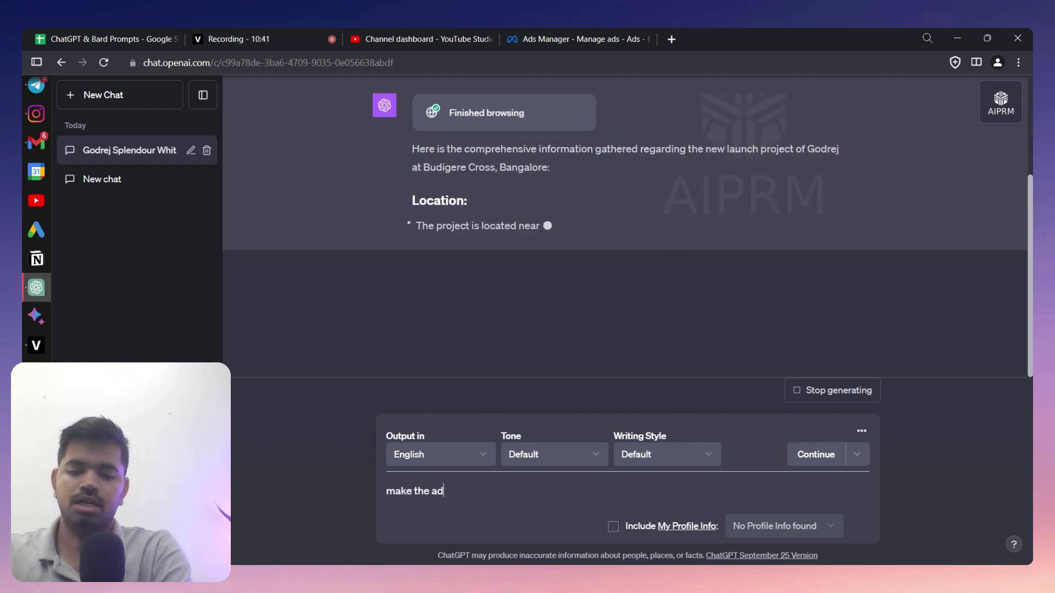
text( copy comp)
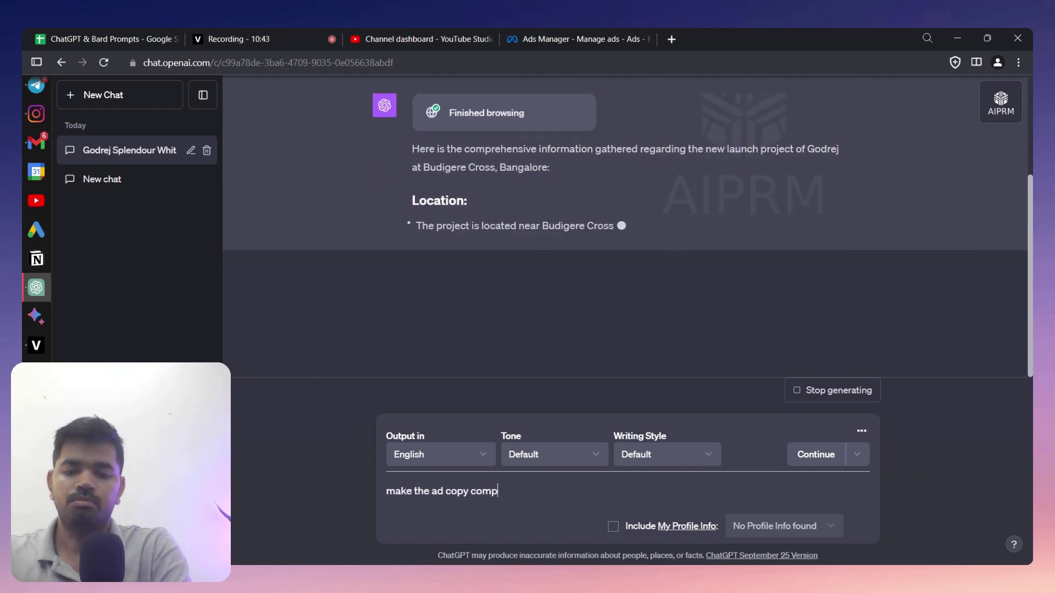
text(ul)
key(BackSpace)
key(BackSpace)
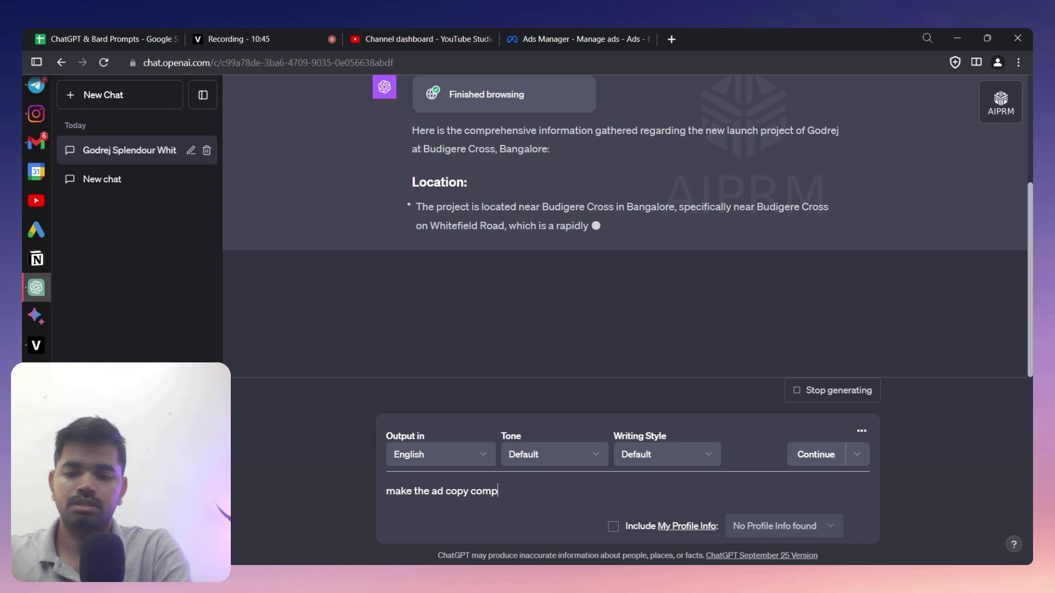
text(act and)
key(BackSpace)
key(BackSpace)
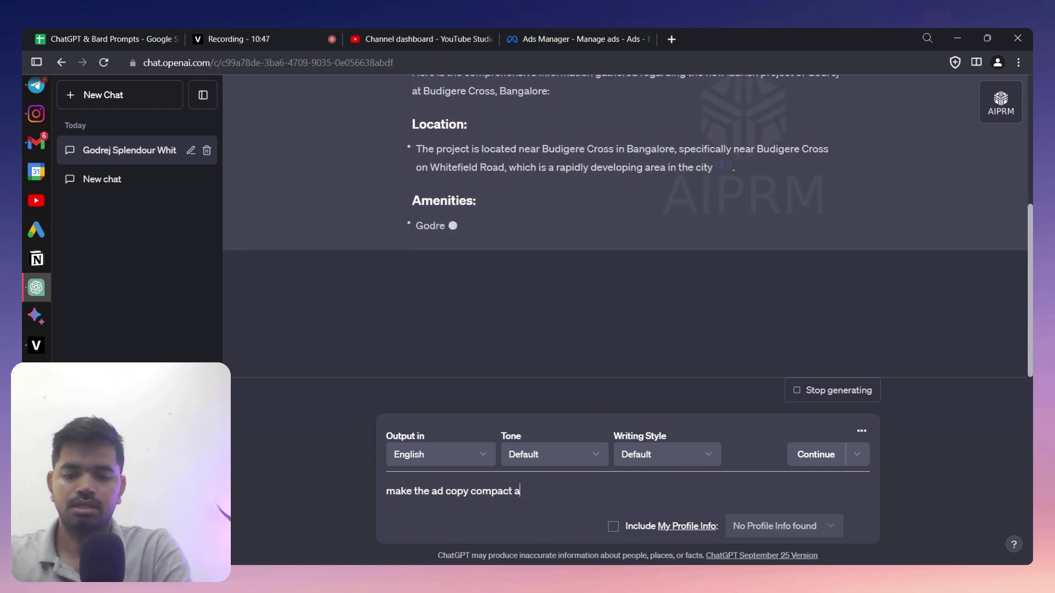
text(nd conc)
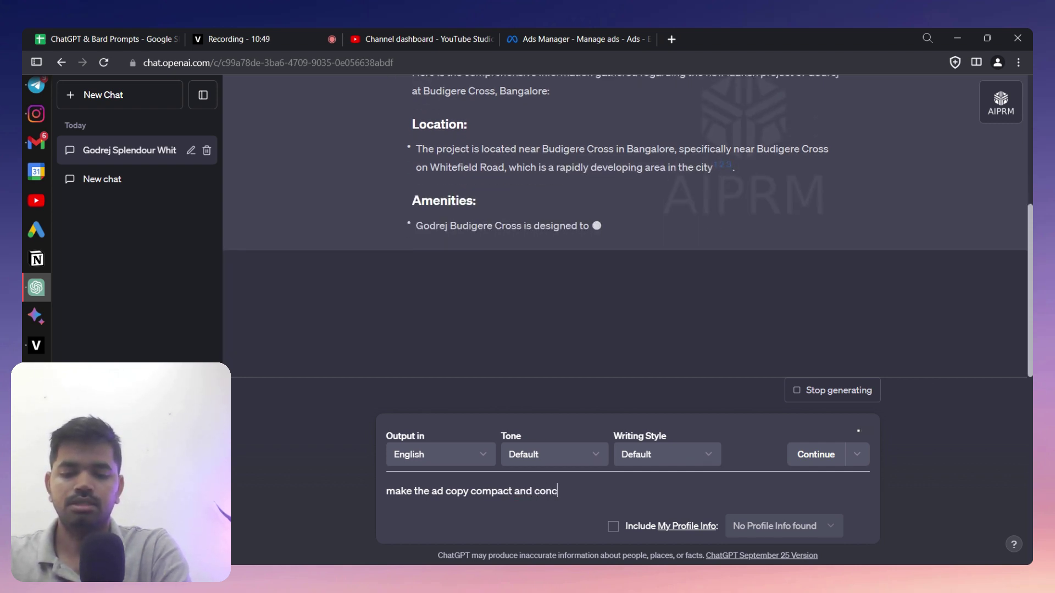
text(ise)
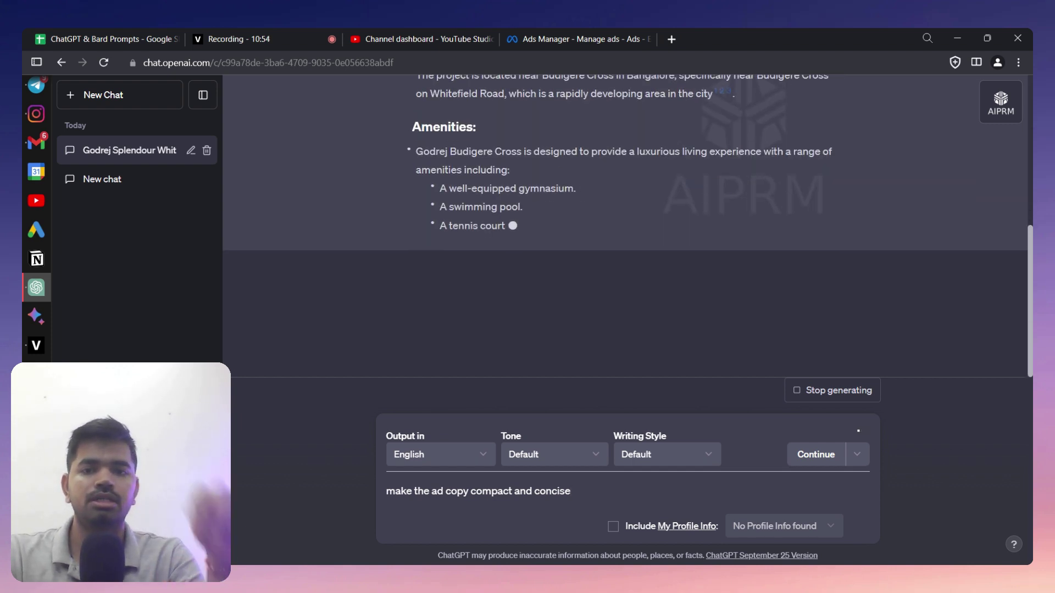
key(shift+Return)
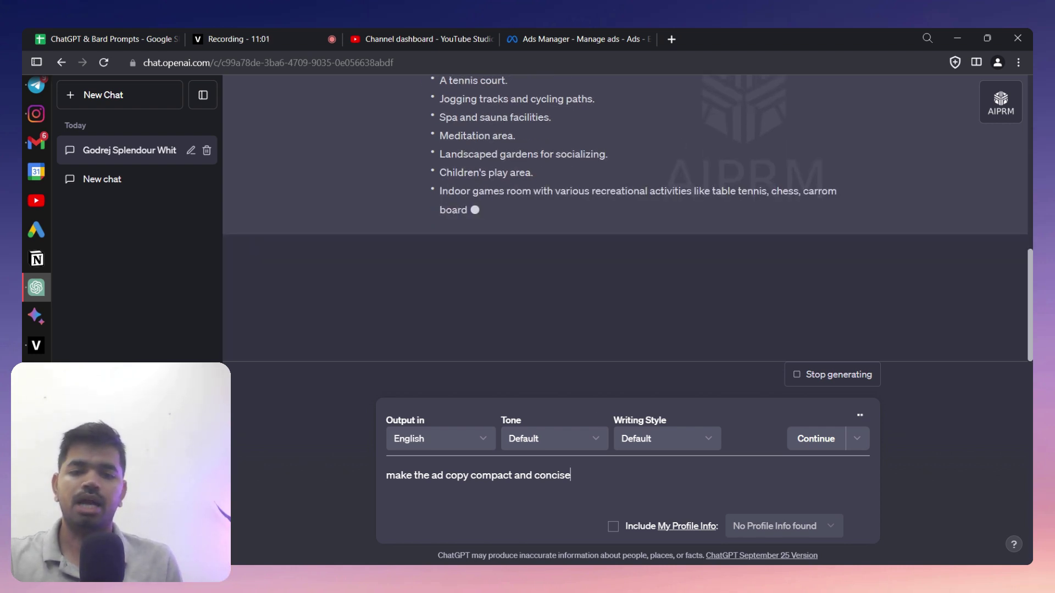
key(BackSpace)
text(and me)
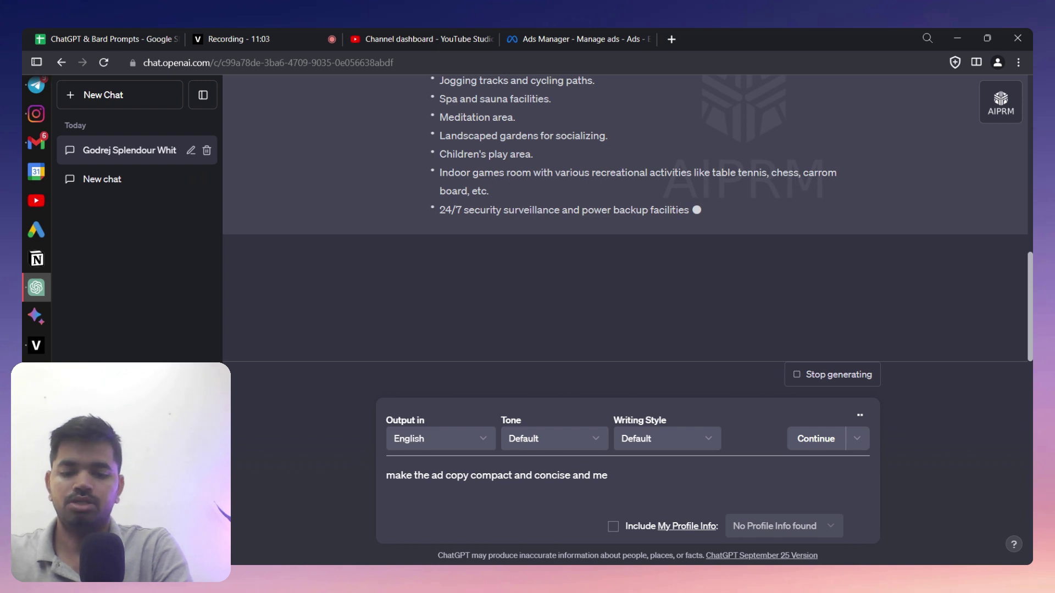
key(BackSpace)
text(ake sure to )
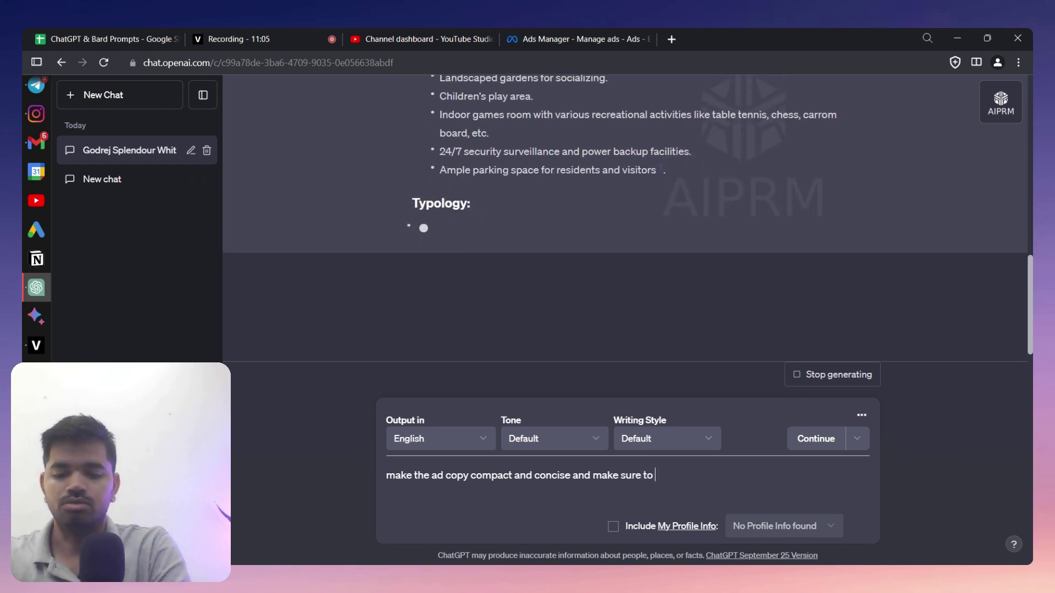
text(use the emojis)
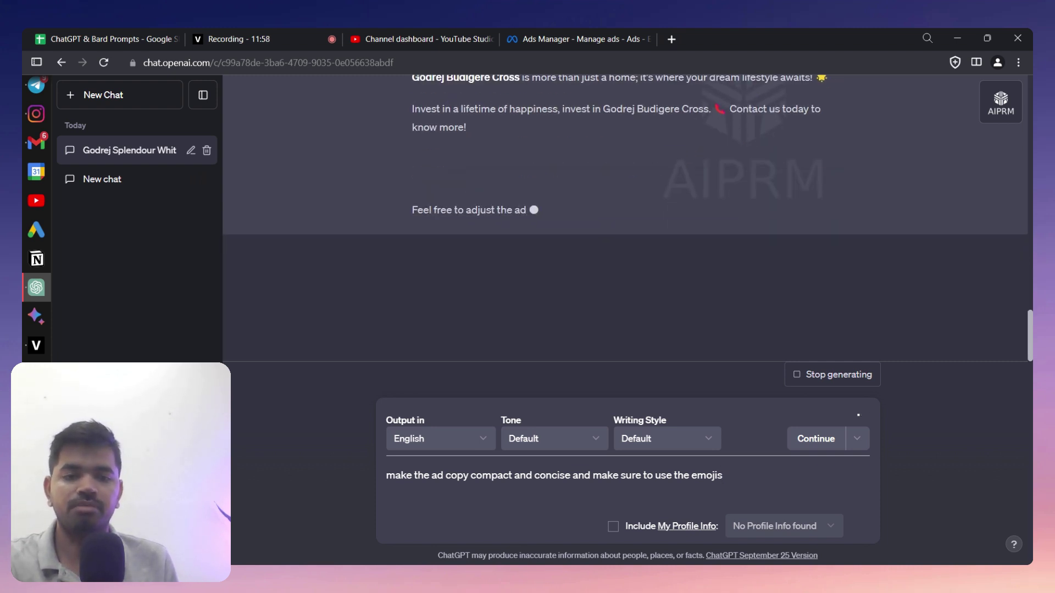
click(830, 376)
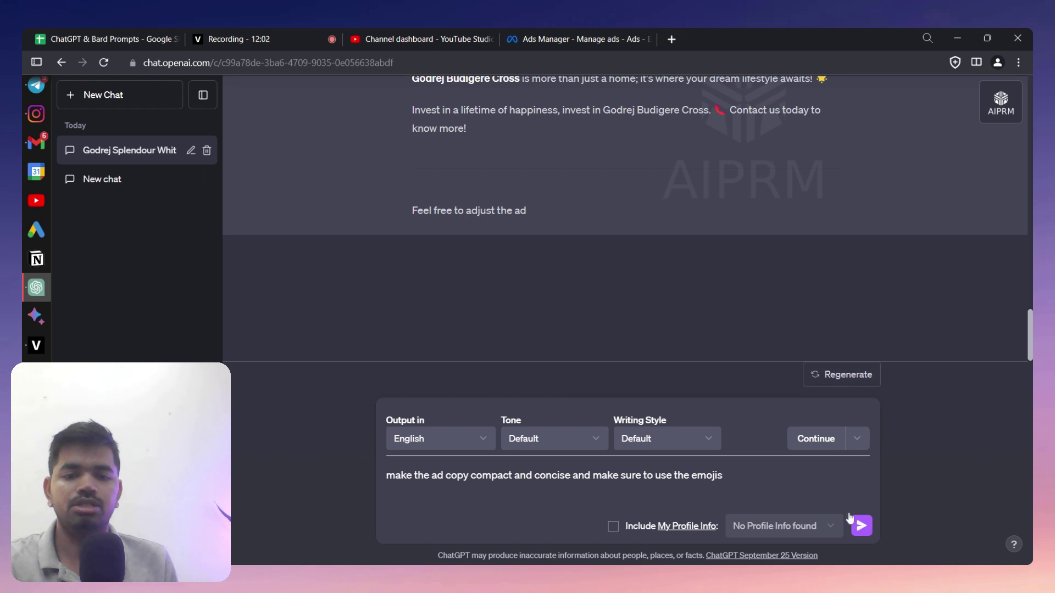
- Send the compact-copy request and select the short emoji ad copy ending 'Call us now!' for Ads Manager
click(860, 526)
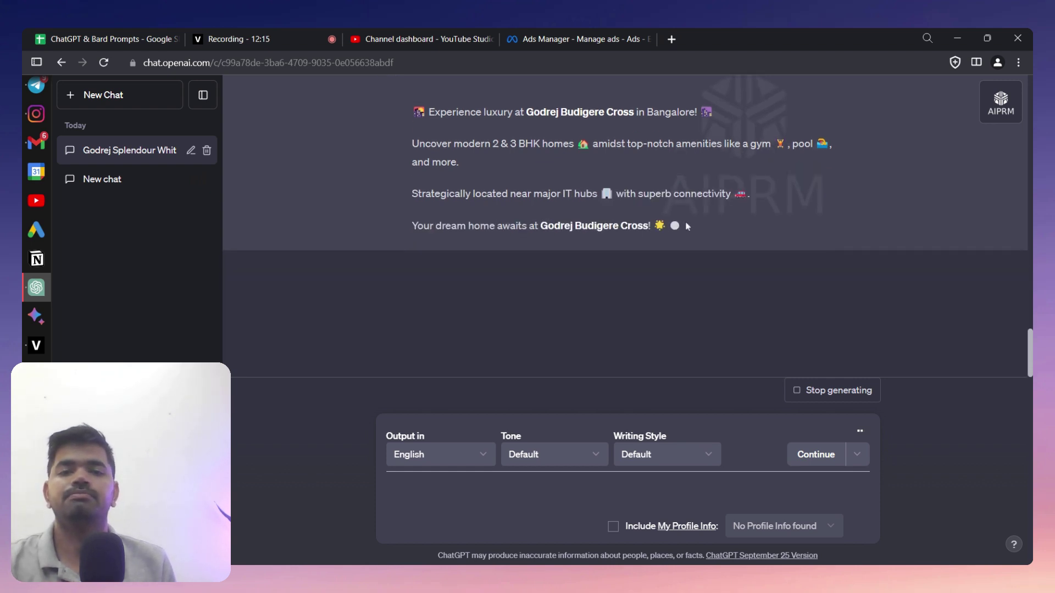
drag(750, 202, 420, 310)
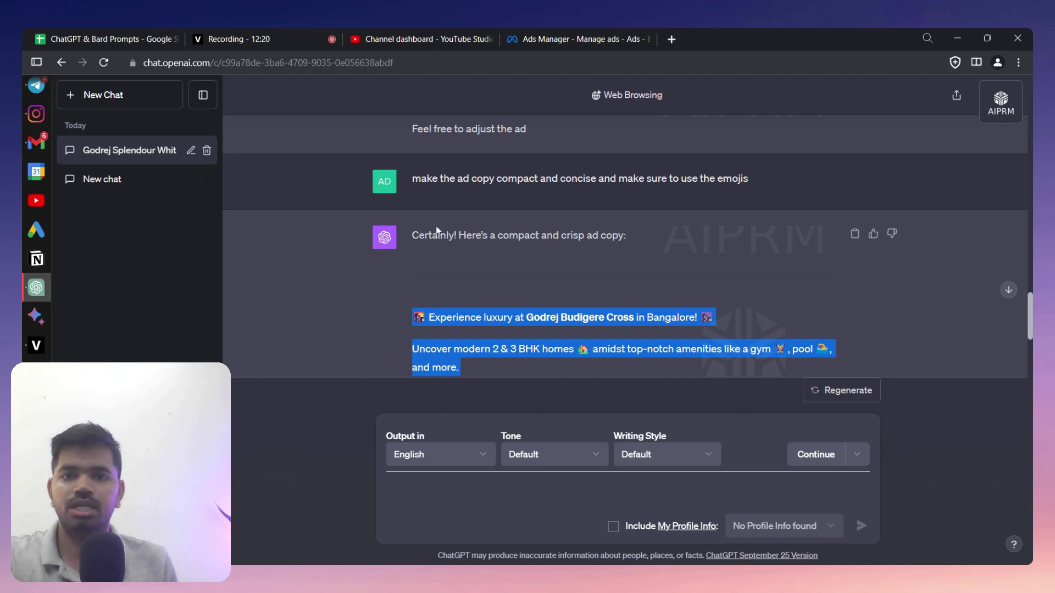
click(543, 39)
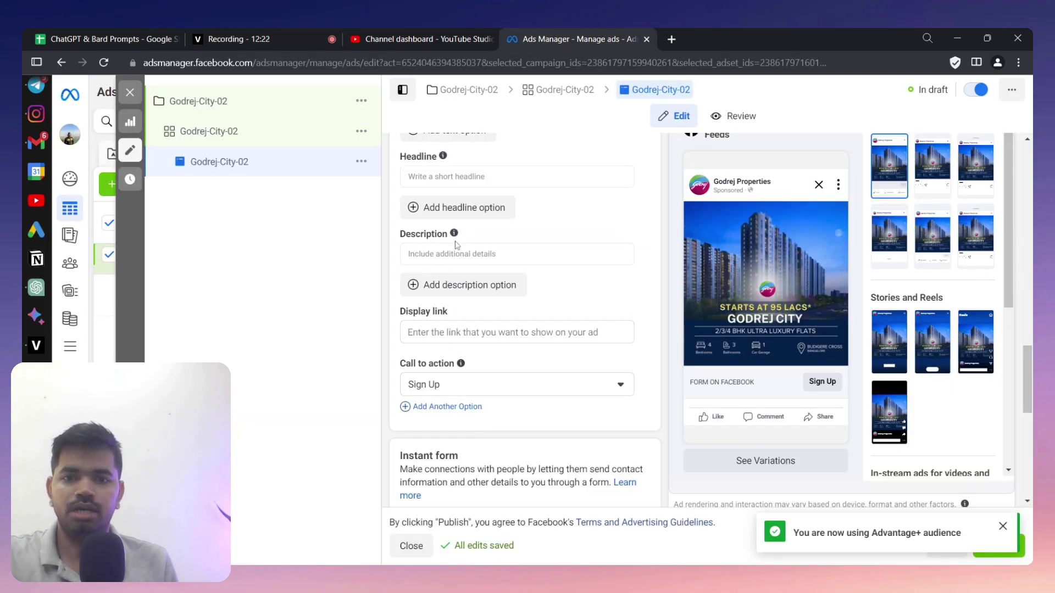
- Paste the ChatGPT Budigere Cross copy into Primary text and change it to offer 2, 3 & 4 BHK homes
scroll(455, 246, up, 5)
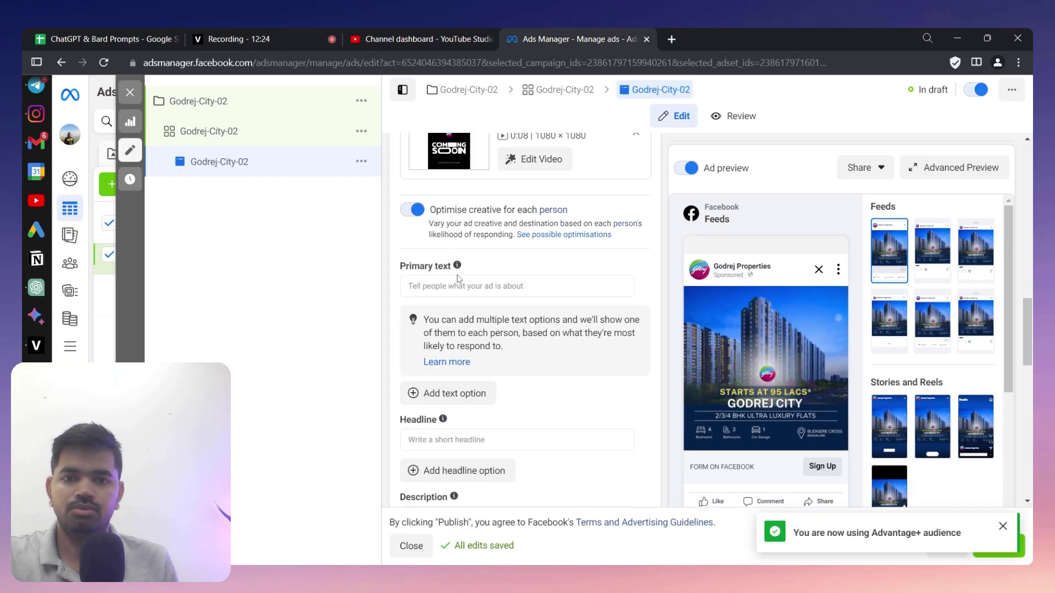
click(458, 285)
text(🏰 Experience luxury at Godrej Budigere Cross in Bangalore! 🌆  Uncover modern 2 & 3 BHK homes 🏡 amidst top-notch amenities like a gym 🏋, pool 🏊, and more.  Strategically located near major IT hubs 🏢 with superb connectivity 🚗.  Your dream home awaits at Godrej Budigere Cross! 🌟 Call us now! 📞)
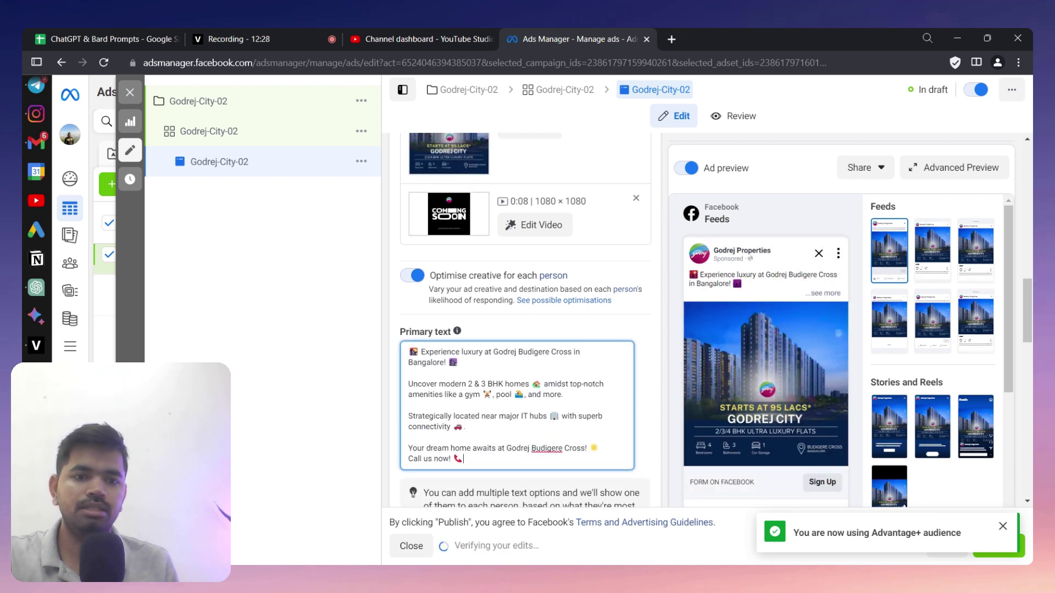
scroll(524, 318, down, 4)
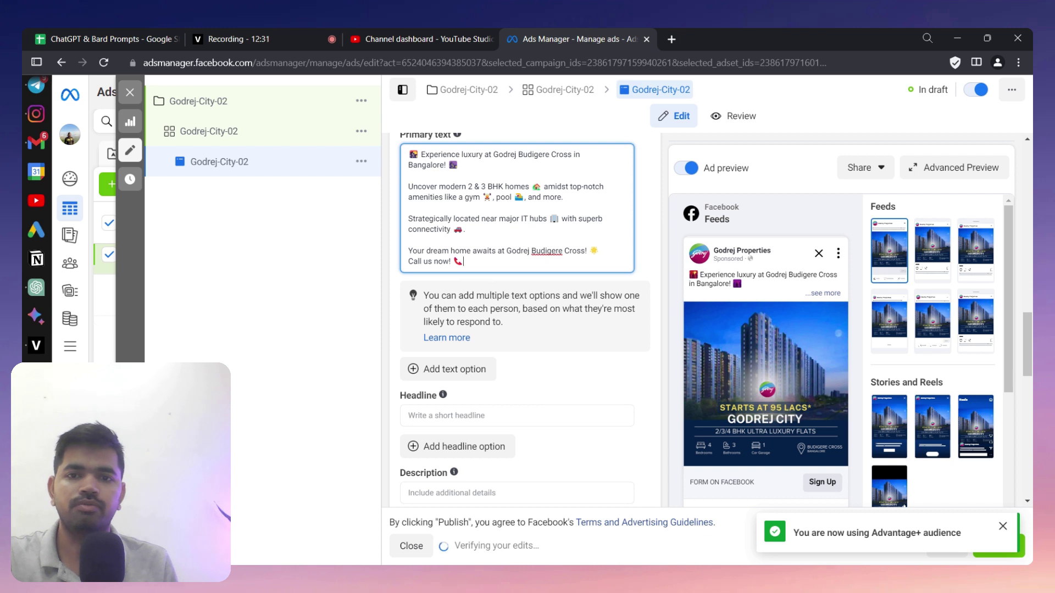
key(BackSpace)
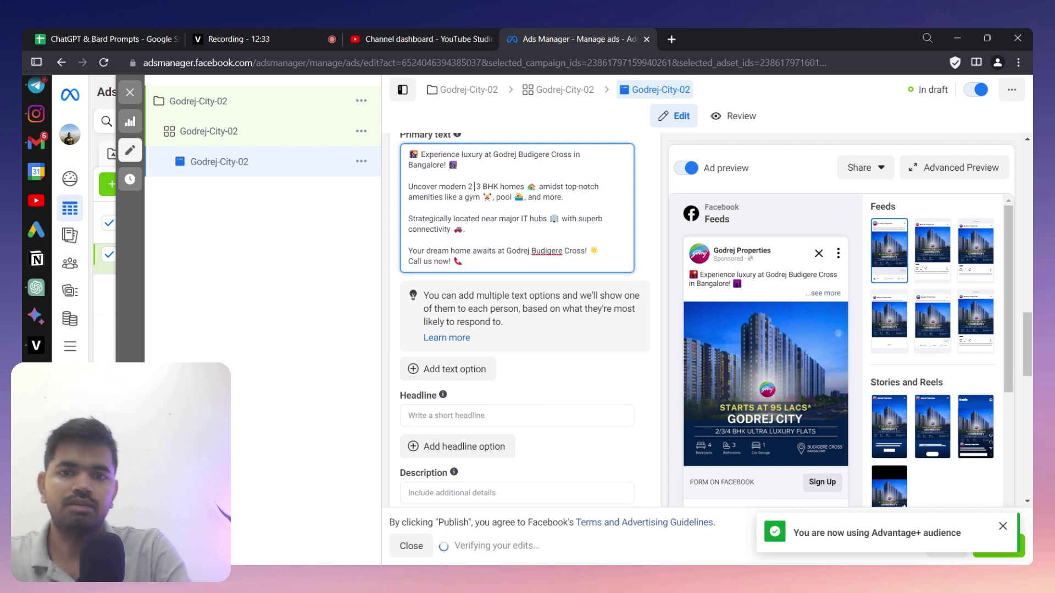
text(,)
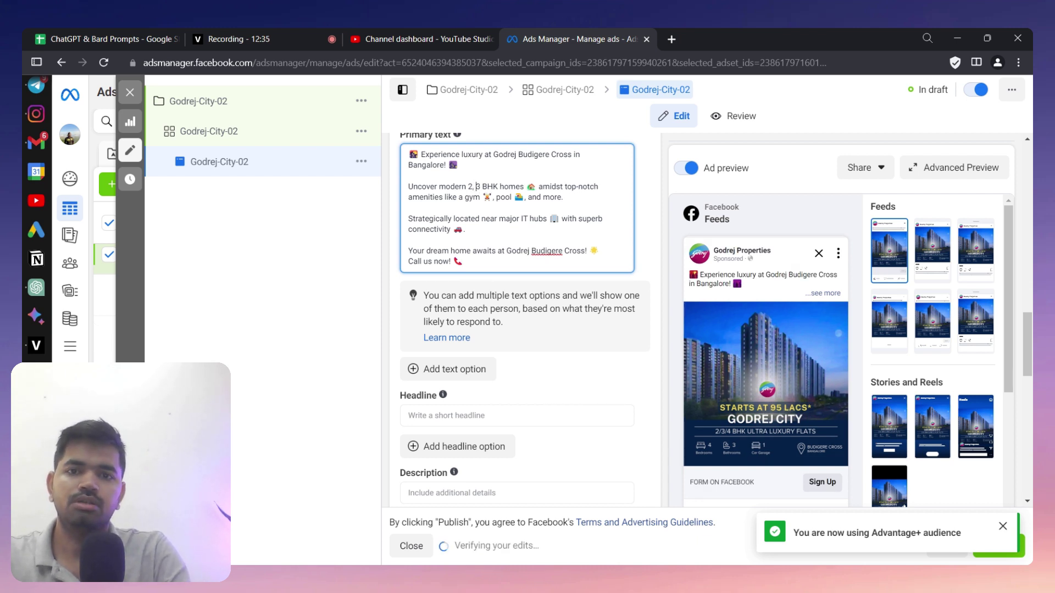
key(Right)
key(Right)
text(& 4)
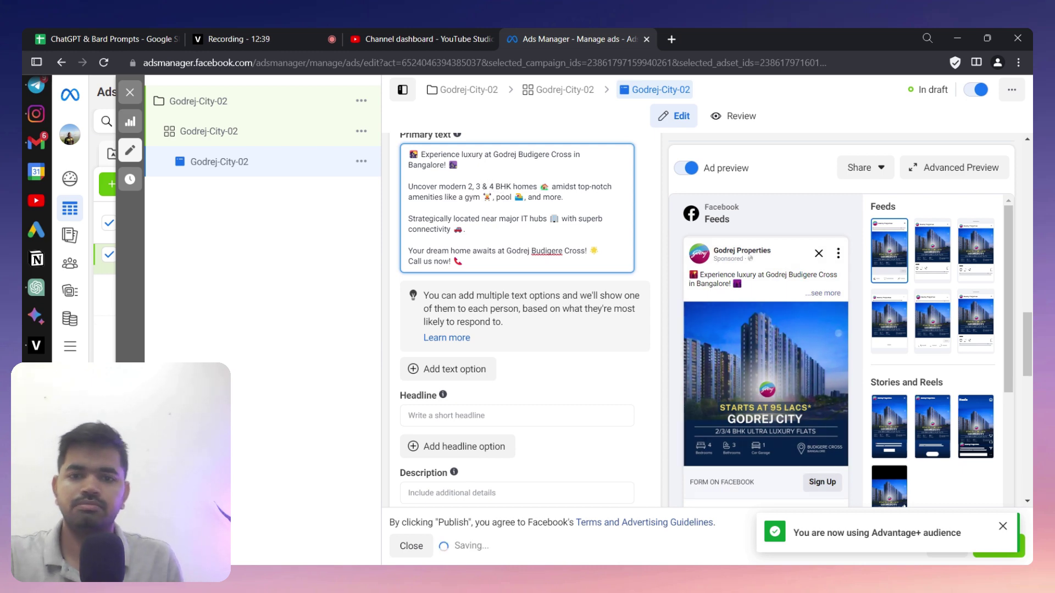
scroll(501, 398, down, 1)
scroll(501, 399, down, 1)
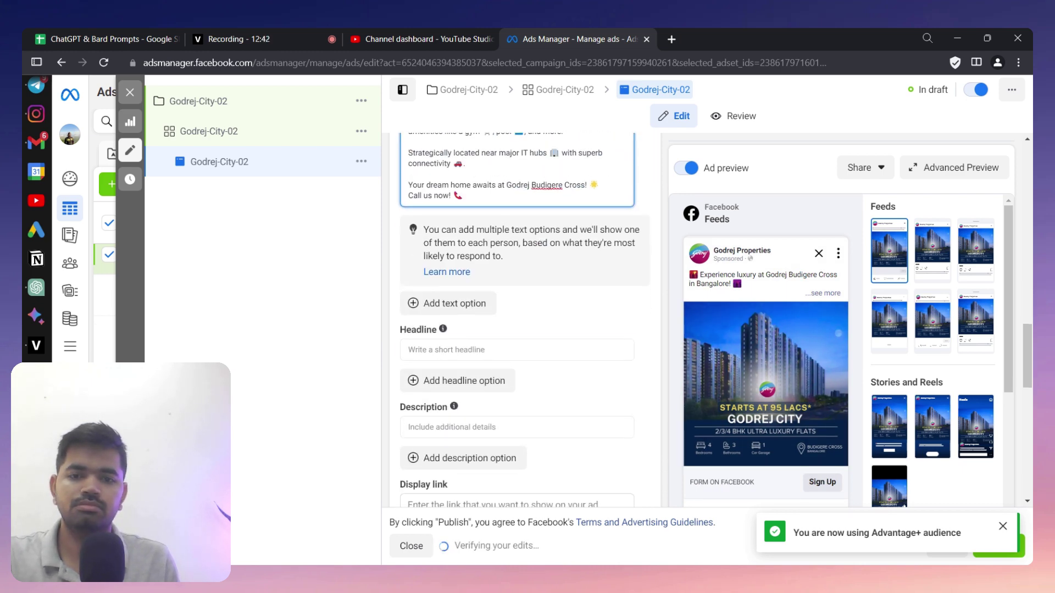
- Set the headline to 'BOOK VISIT NOW' and the description to 'PRE LAUNCH OFFERS'
click(517, 350)
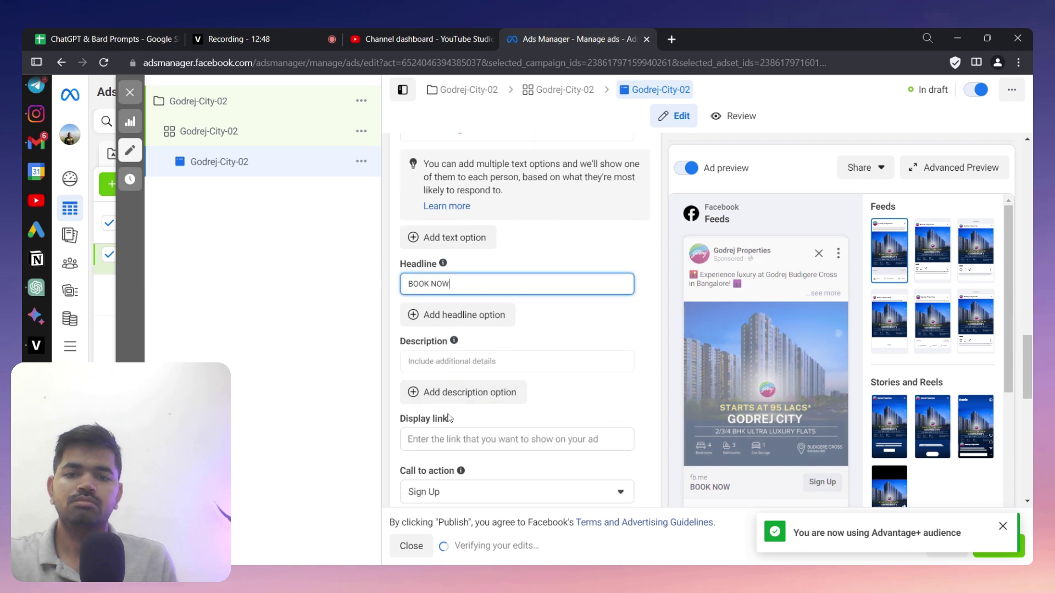
click(516, 361)
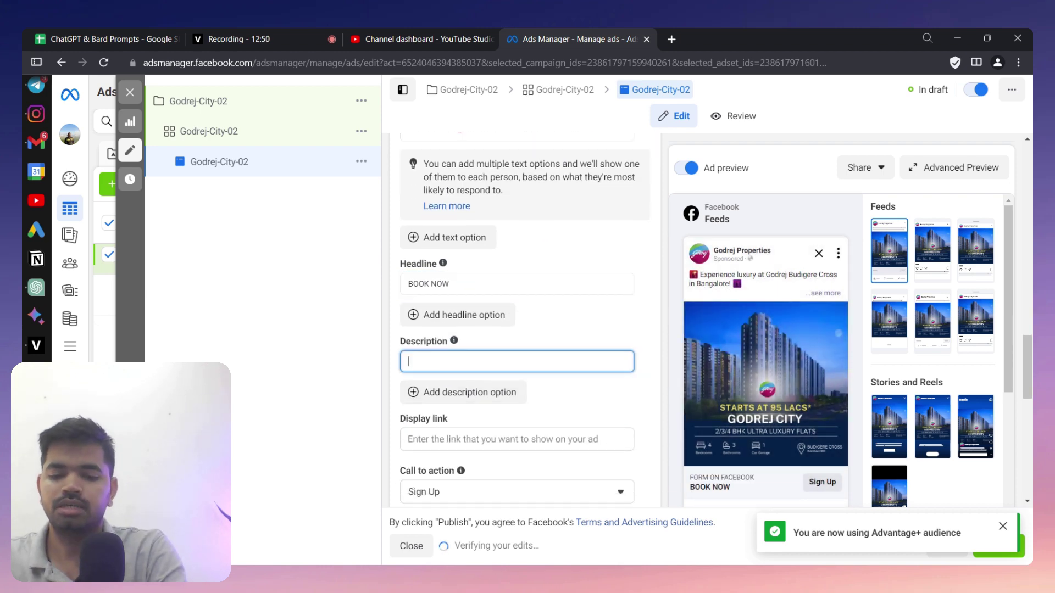
text(PRE LAUNCH)
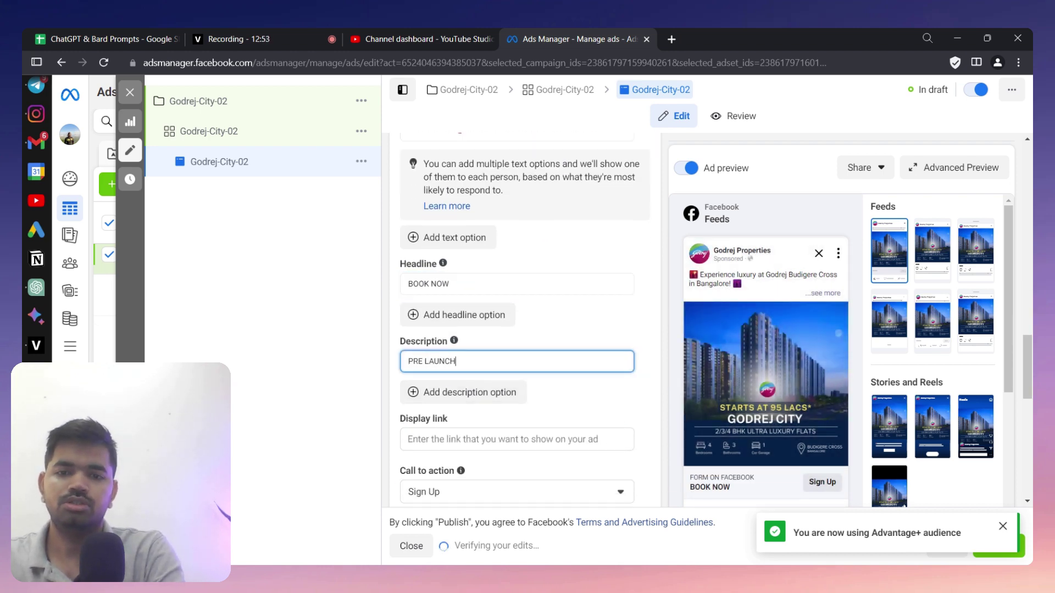
text( OFF)
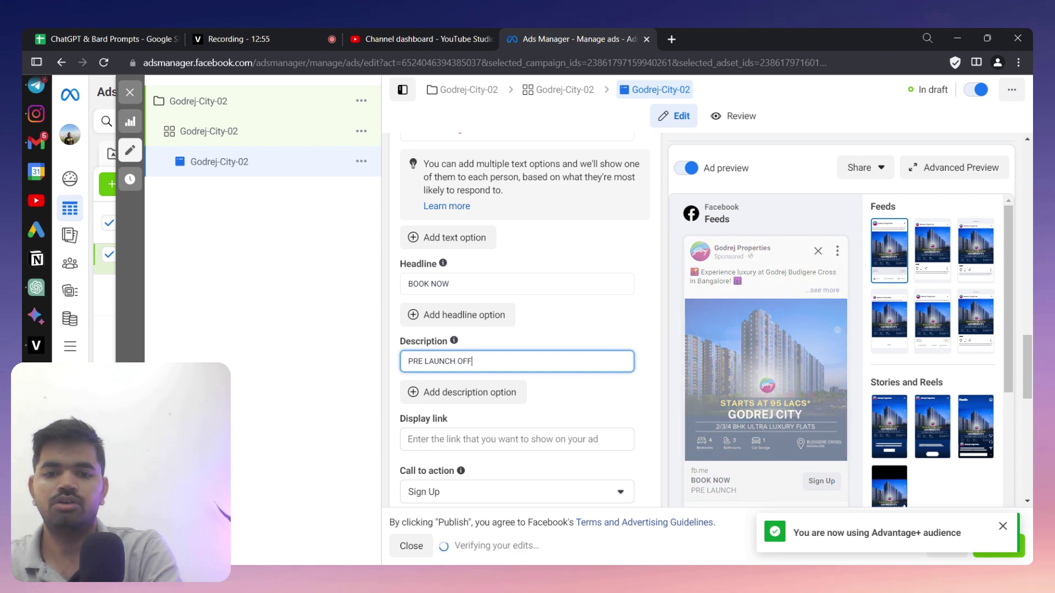
text(ERS)
scroll(589, 470, up, 2)
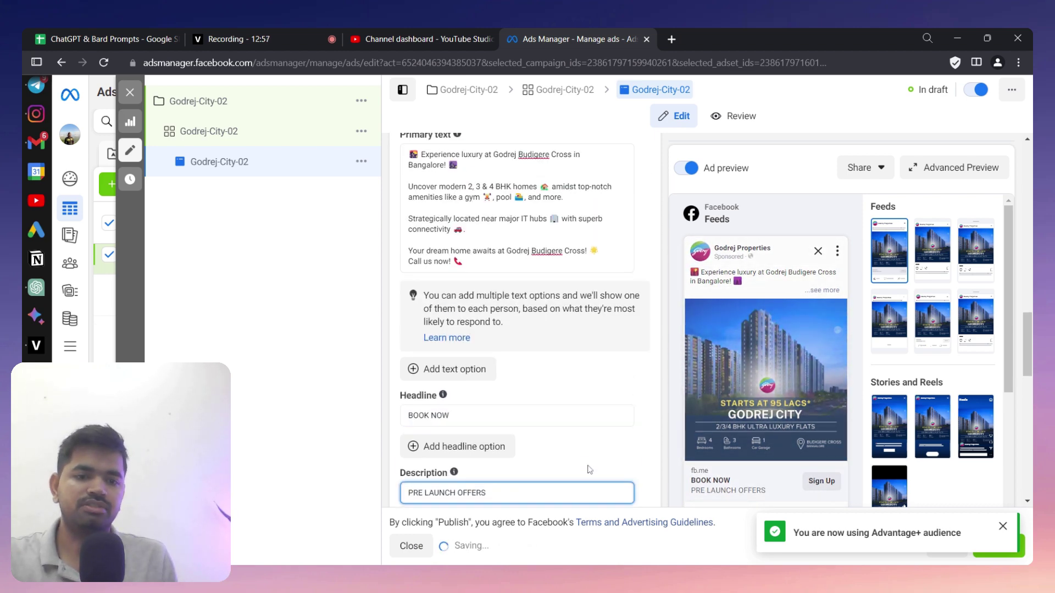
scroll(590, 470, down, 2)
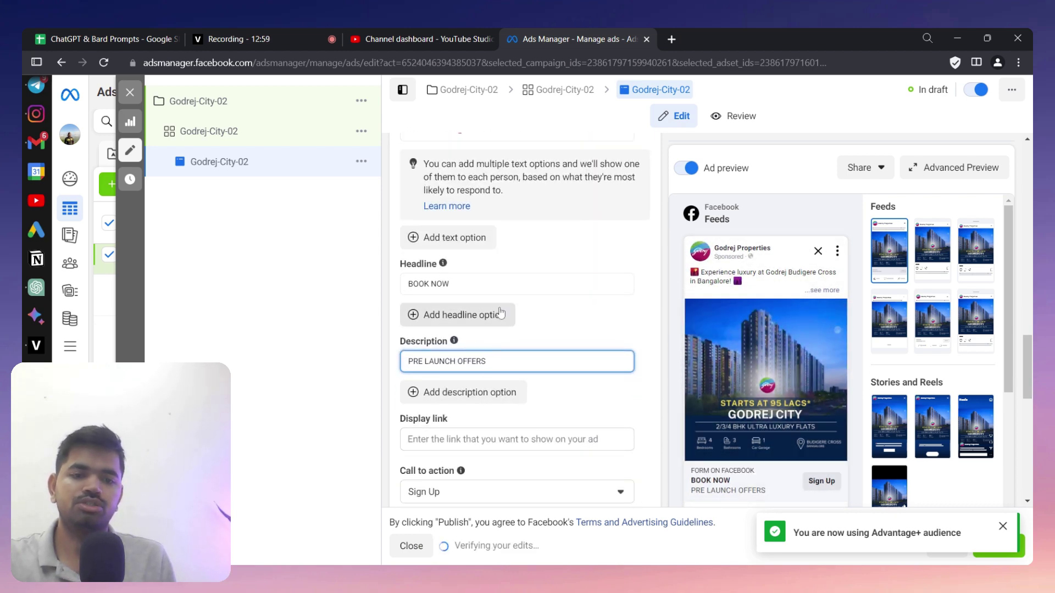
double_click(440, 284)
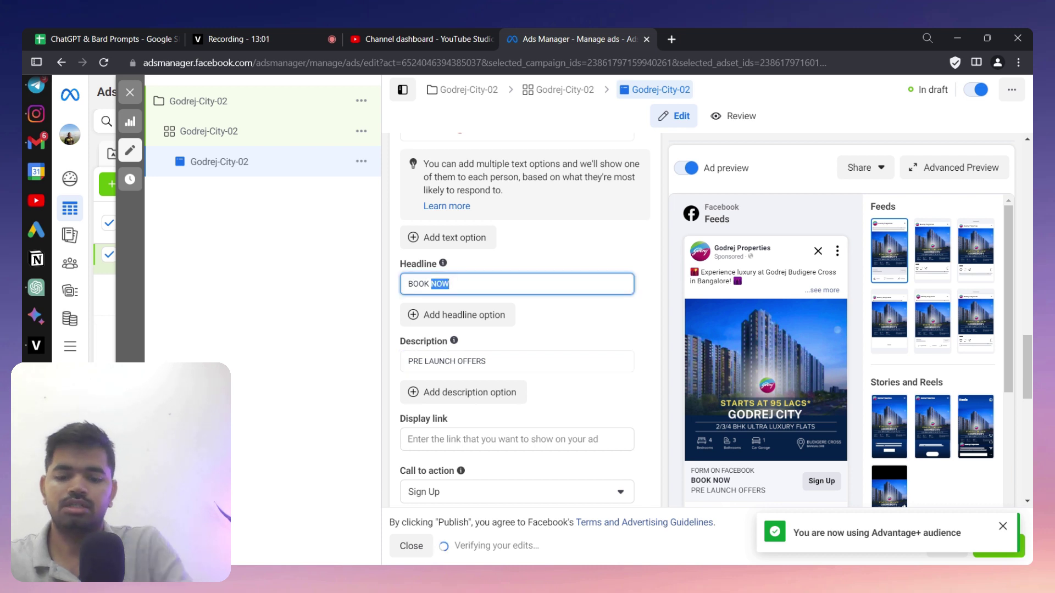
text(VISIT NOW)
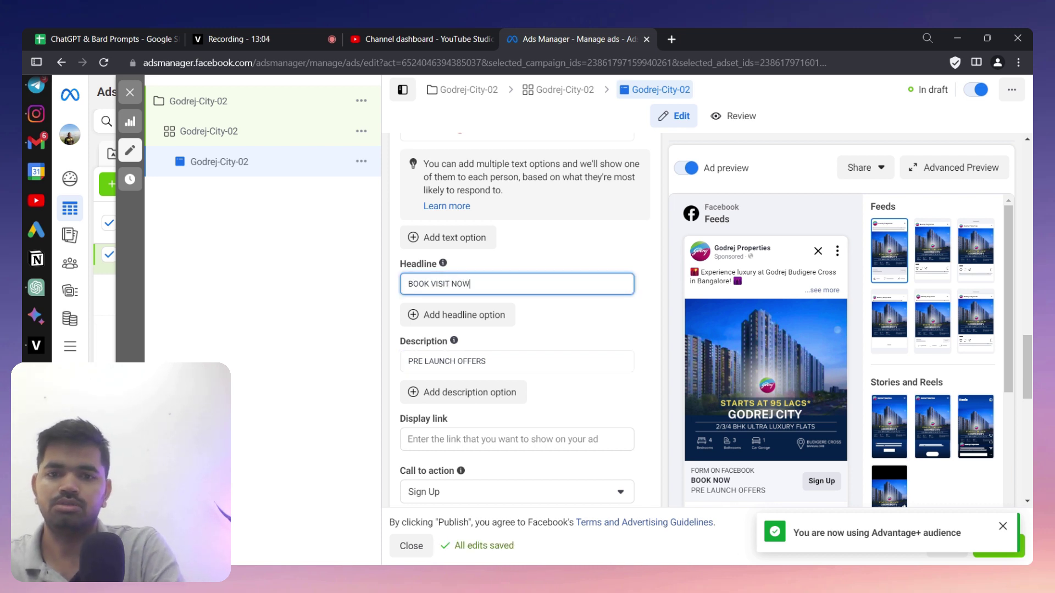
- Choose Book Now as the ad's call to action
scroll(556, 419, down, 2)
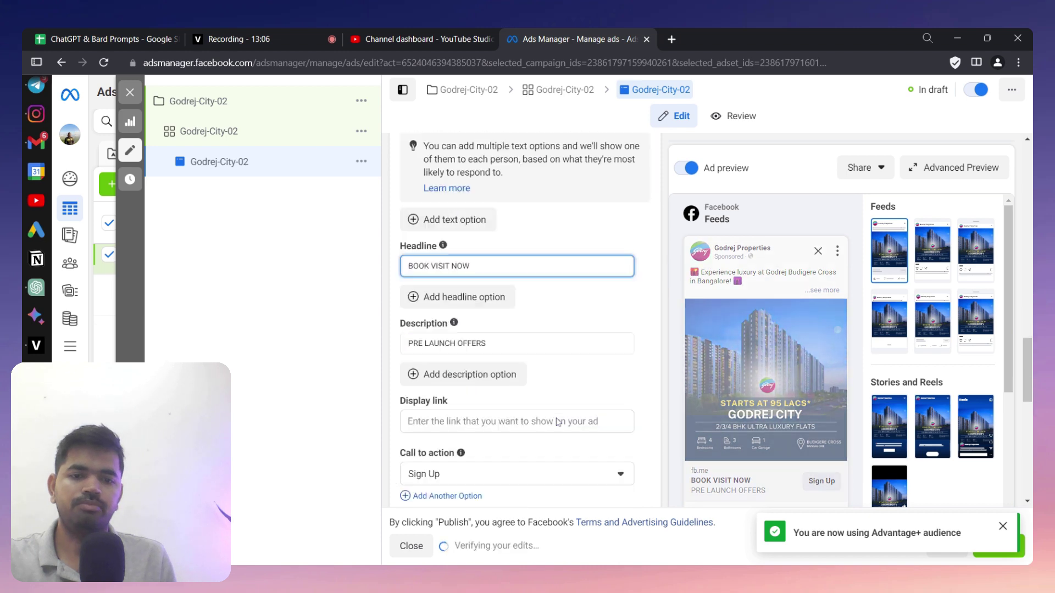
click(623, 435)
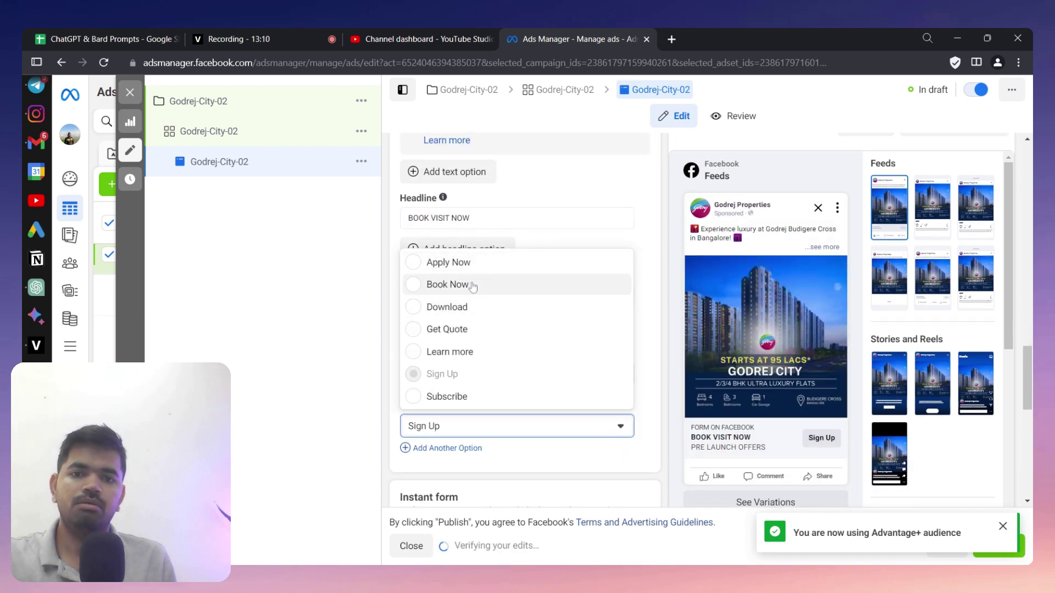
click(470, 284)
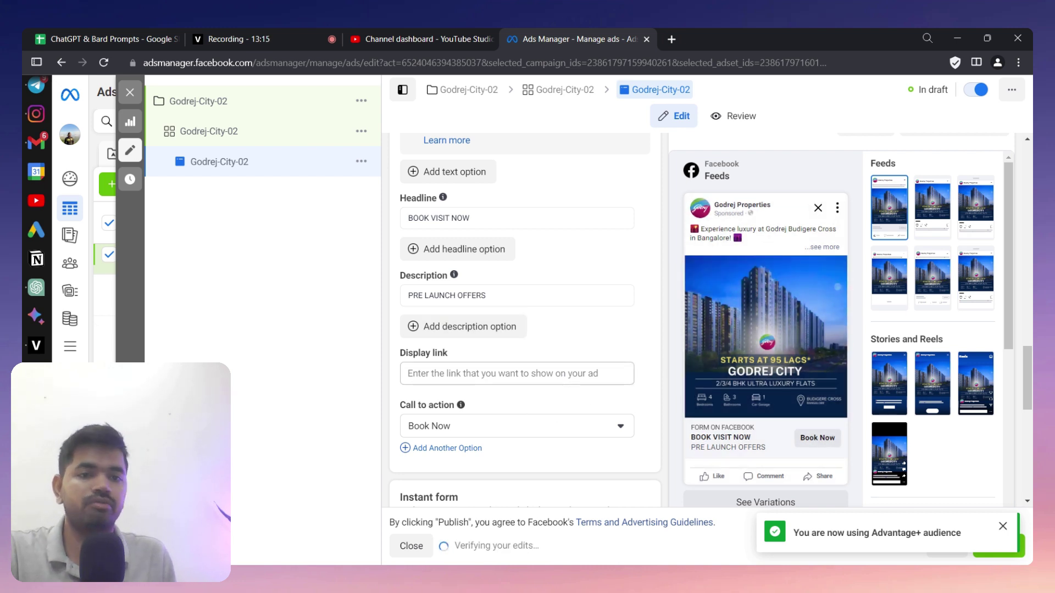
click(516, 373)
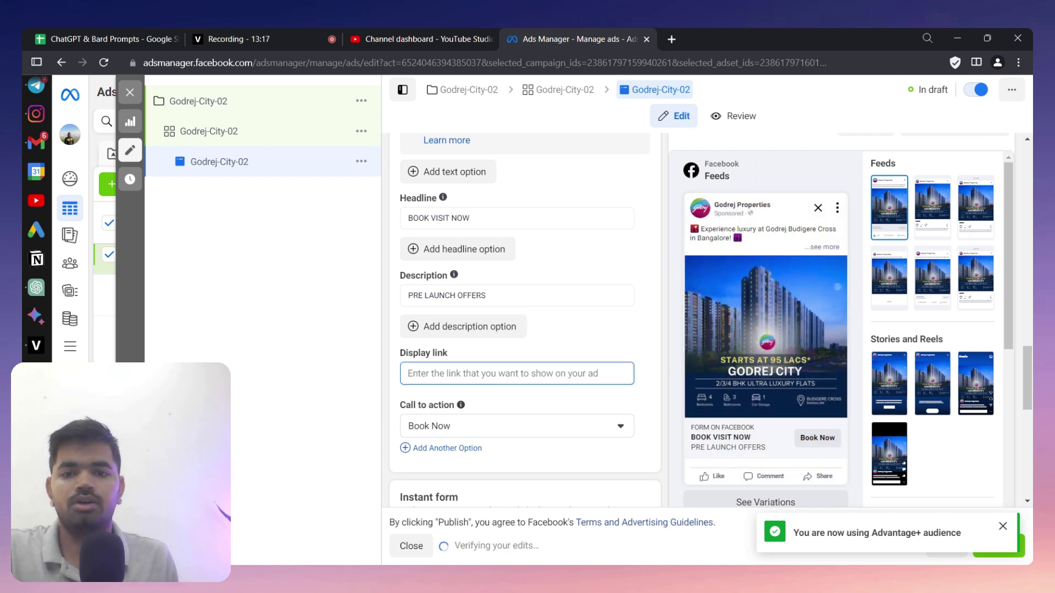
- Review the Instant form preview, clearing the highlighted part of the lead form description
scroll(536, 466, down, 5)
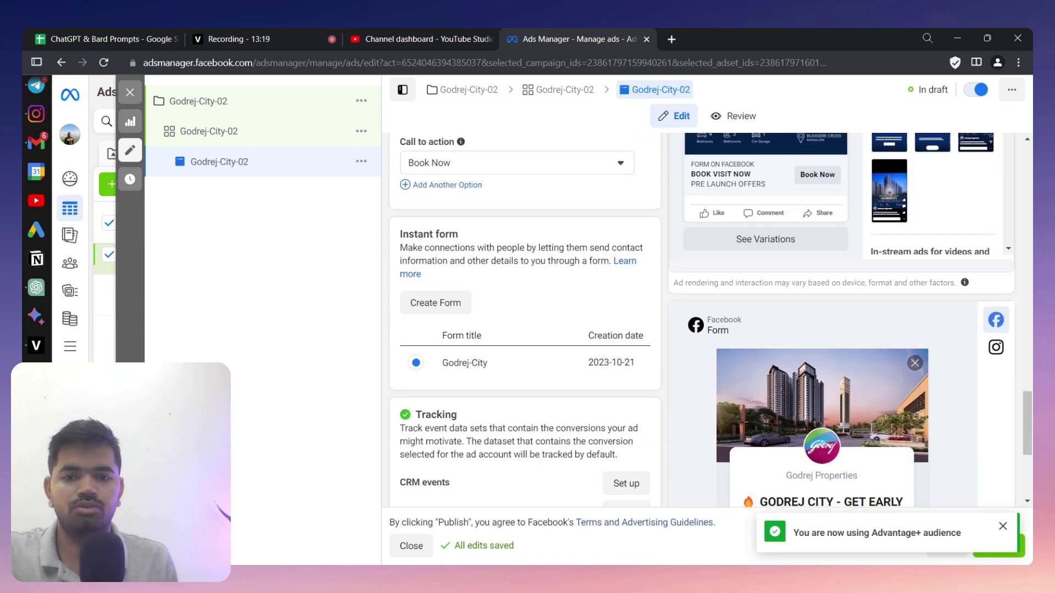
scroll(846, 434, down, 2)
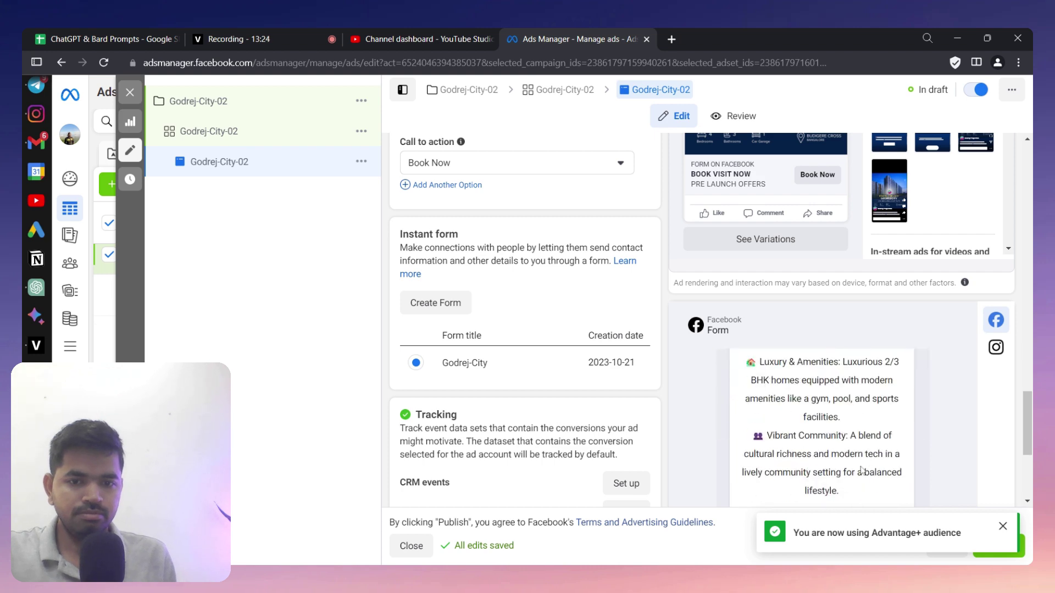
drag(890, 495, 915, 392)
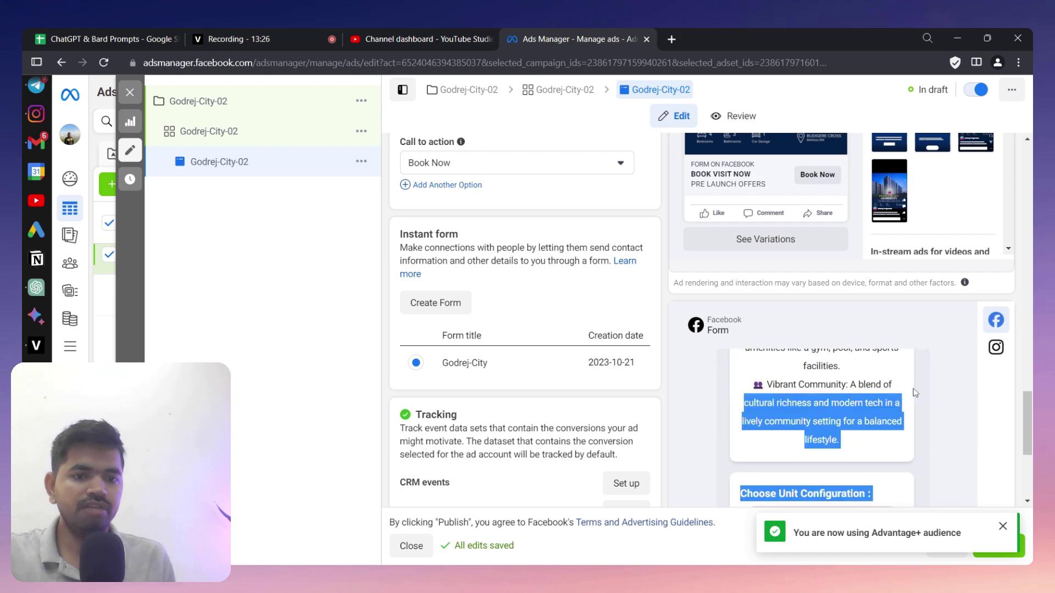
click(754, 485)
- Dismiss the Advantage+ audience notice and close the ad editor with edits saved
scroll(784, 275, down, 4)
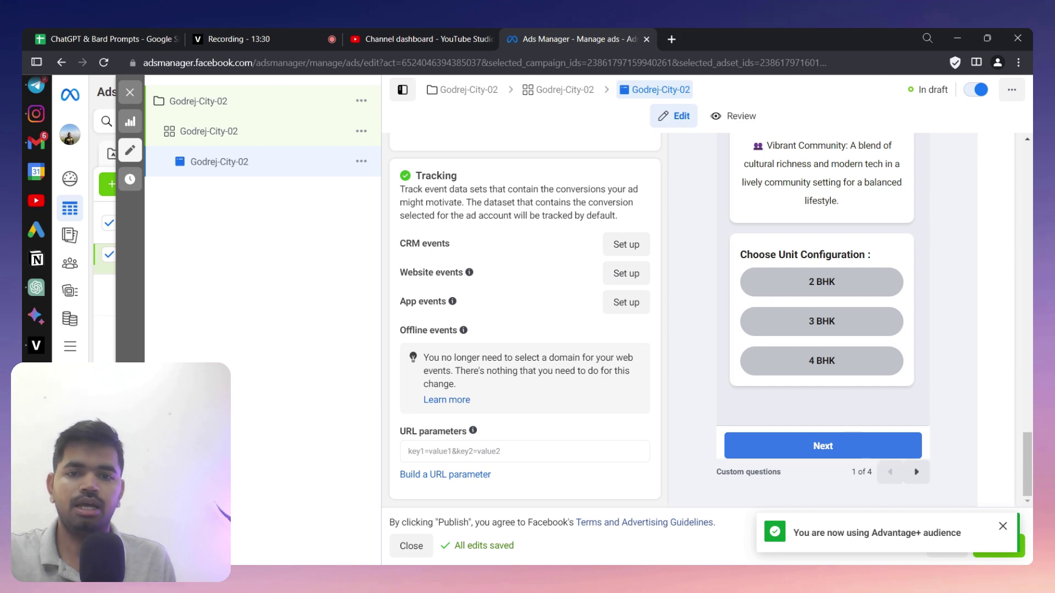
scroll(695, 402, up, 10)
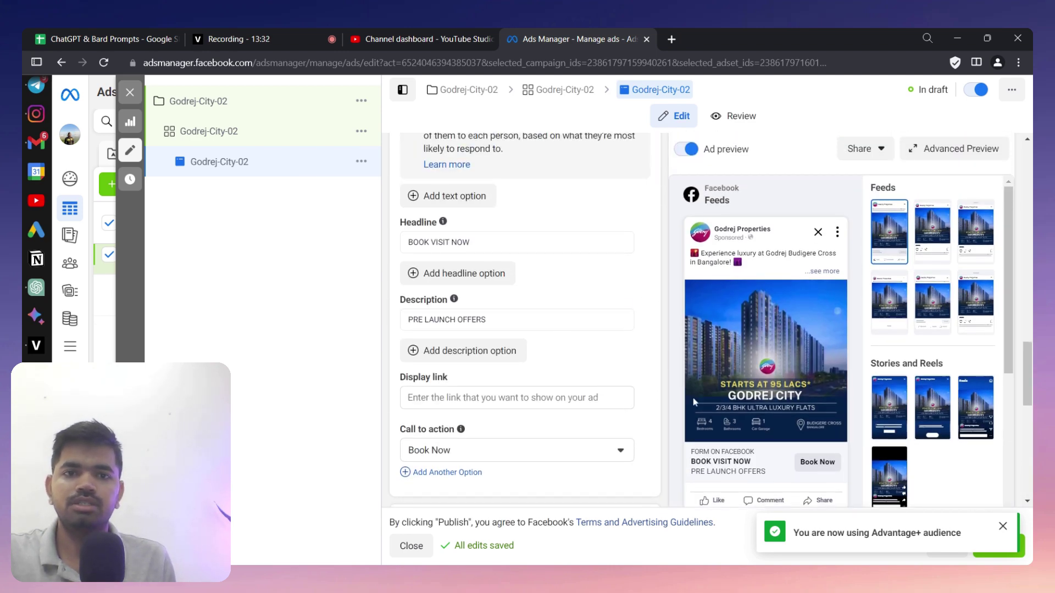
scroll(695, 402, down, 4)
scroll(917, 491, up, 5)
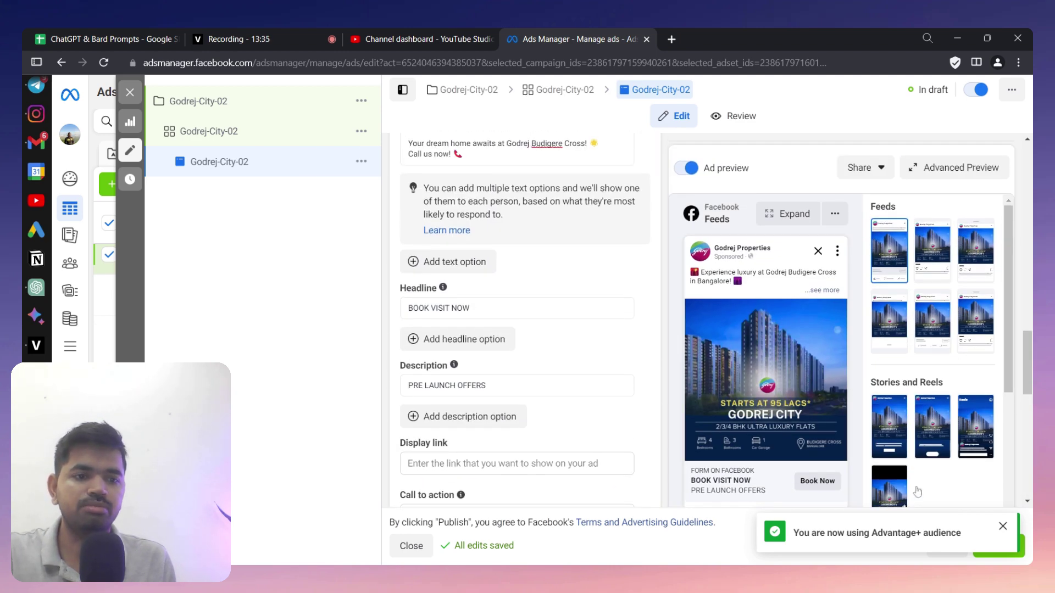
click(1003, 526)
click(999, 545)
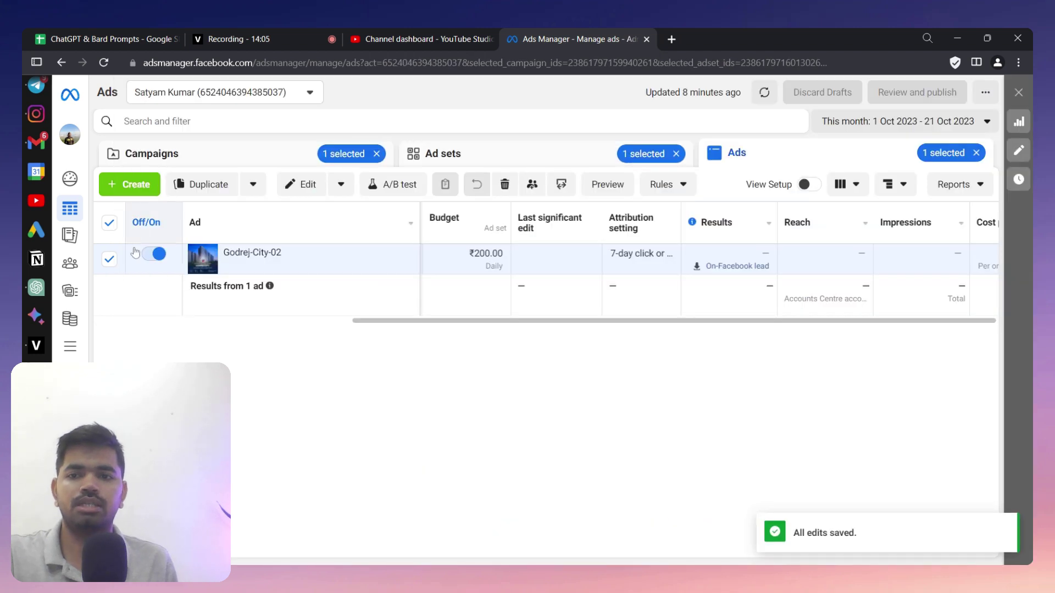
- Clear the ad, campaign and ad set selections to list Godrej-City-02 alongside Godrej-City-01
click(111, 225)
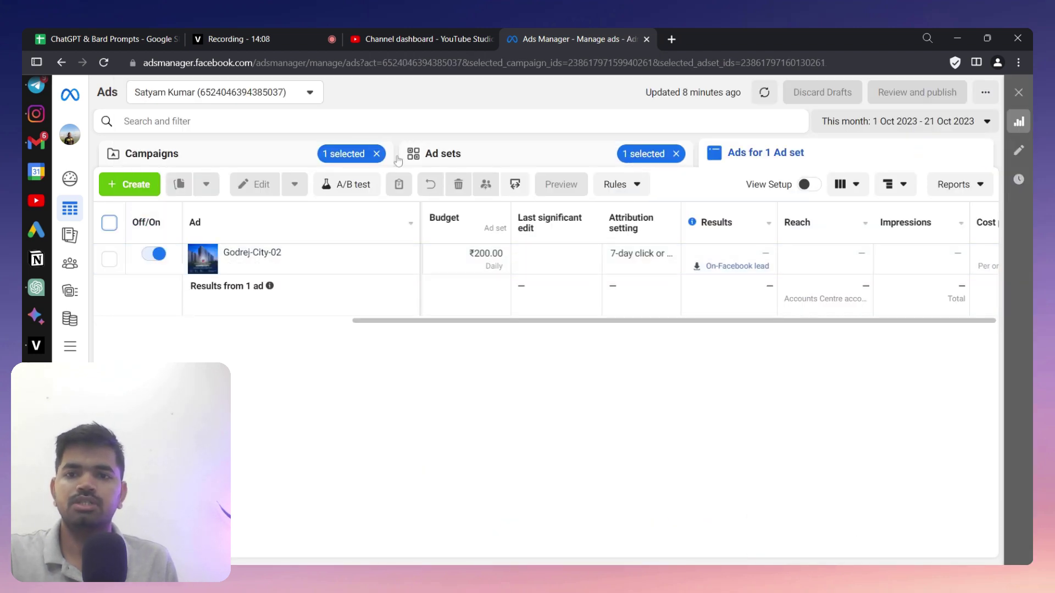
click(377, 153)
click(672, 159)
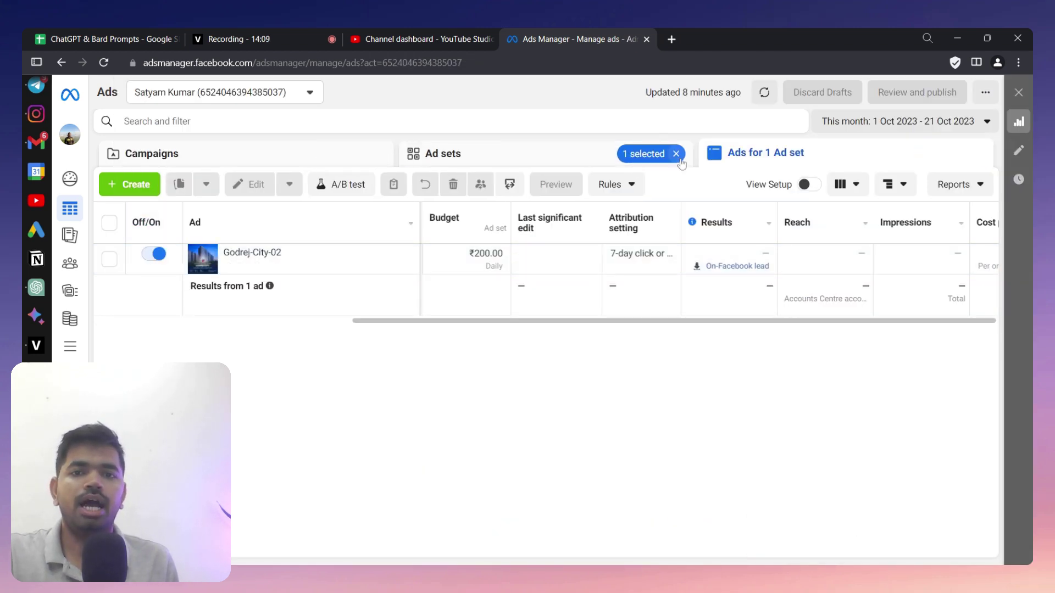
click(337, 158)
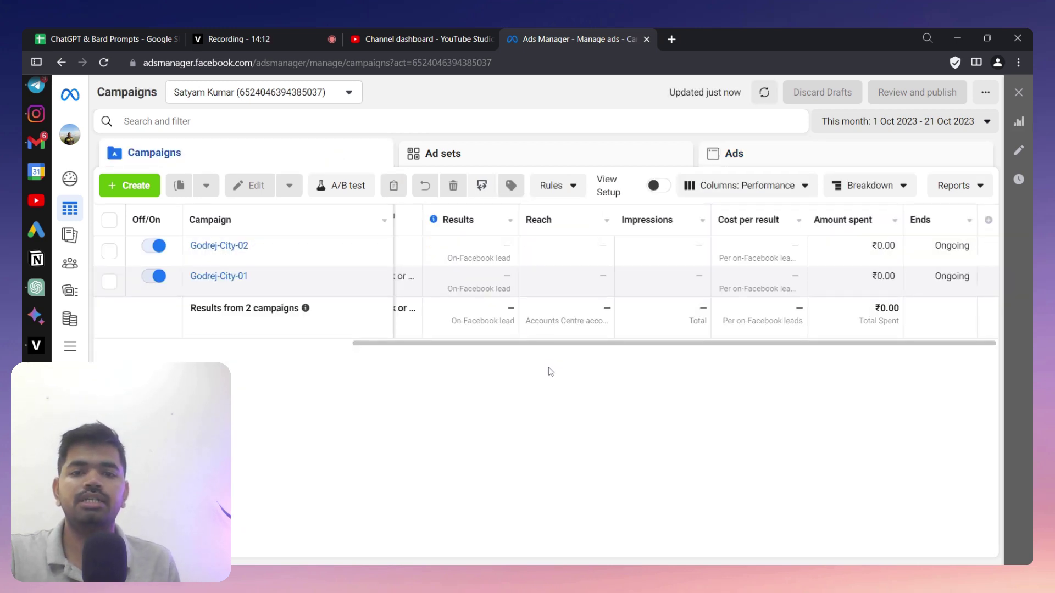
drag(550, 344, 250, 336)
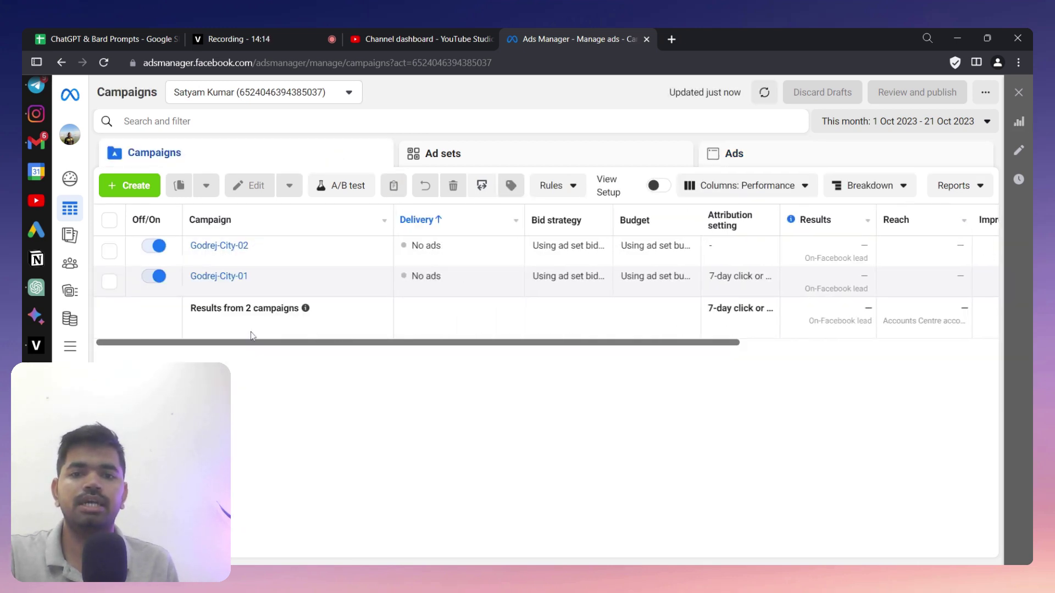